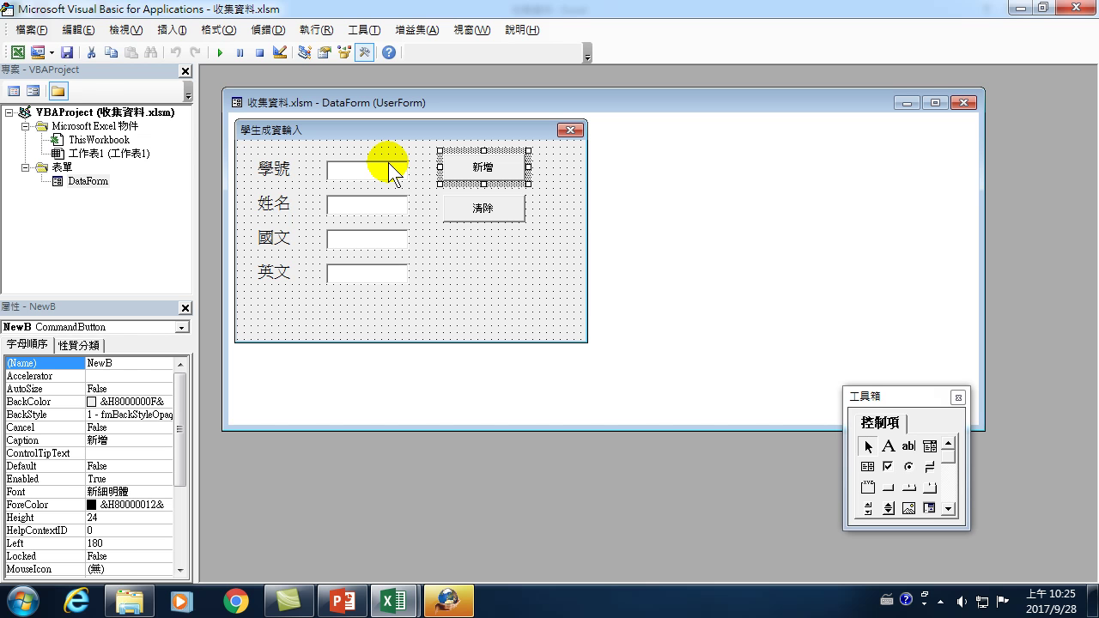
Step: Launch a new blank Notepad document from Start > All Programs > 附屬應用程式 > 記事本
{"action": "left_click", "coordinate": [23, 602]}
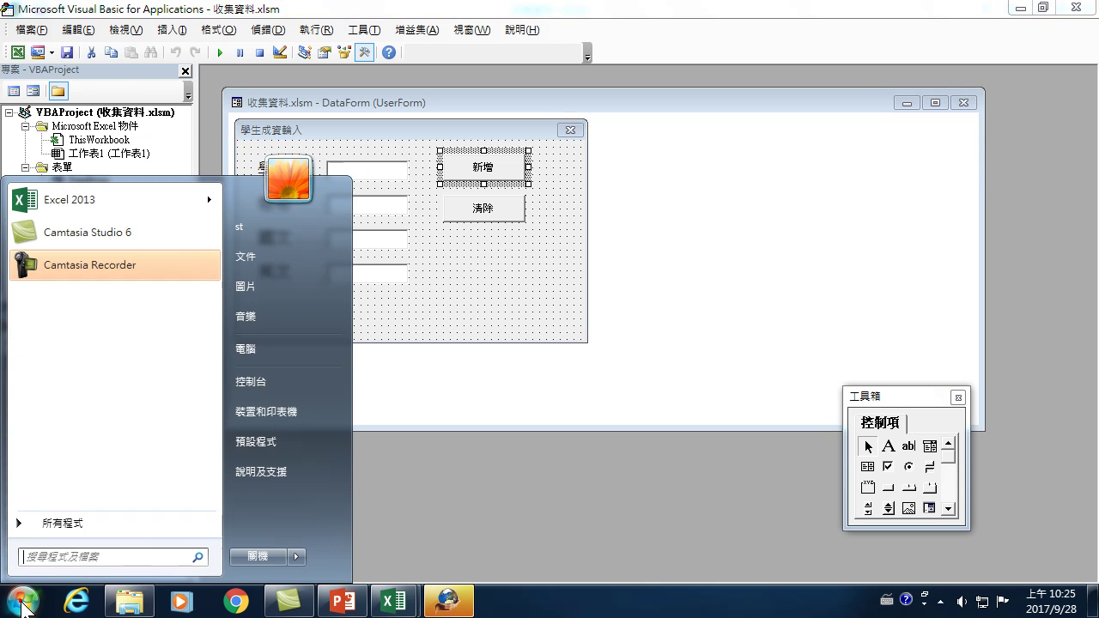
{"action": "left_click", "coordinate": [48, 517]}
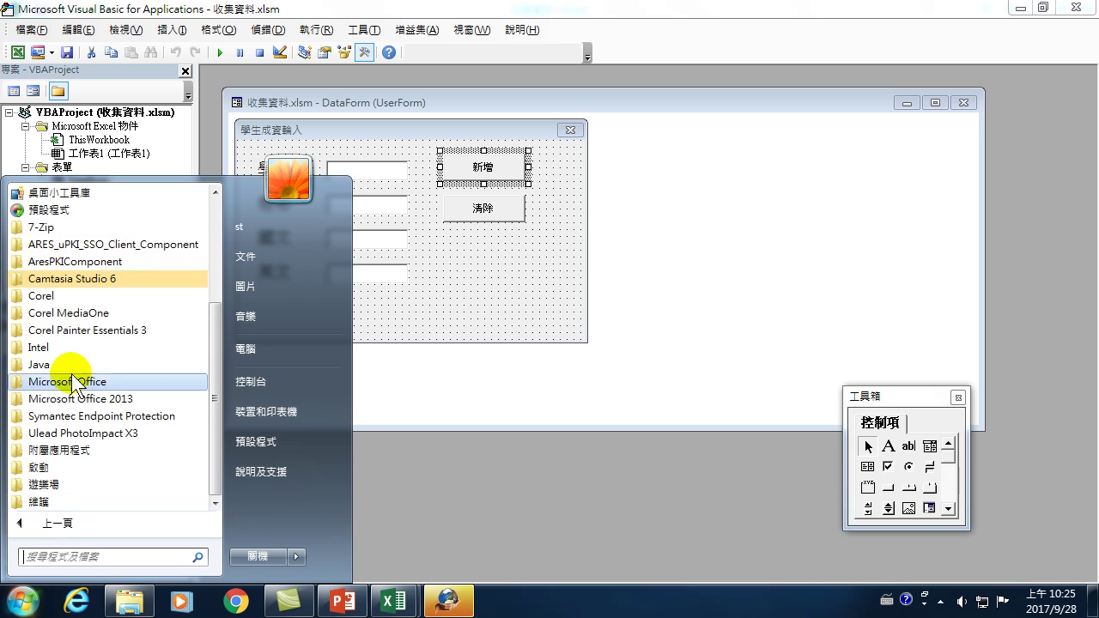
{"action": "left_click", "coordinate": [60, 453]}
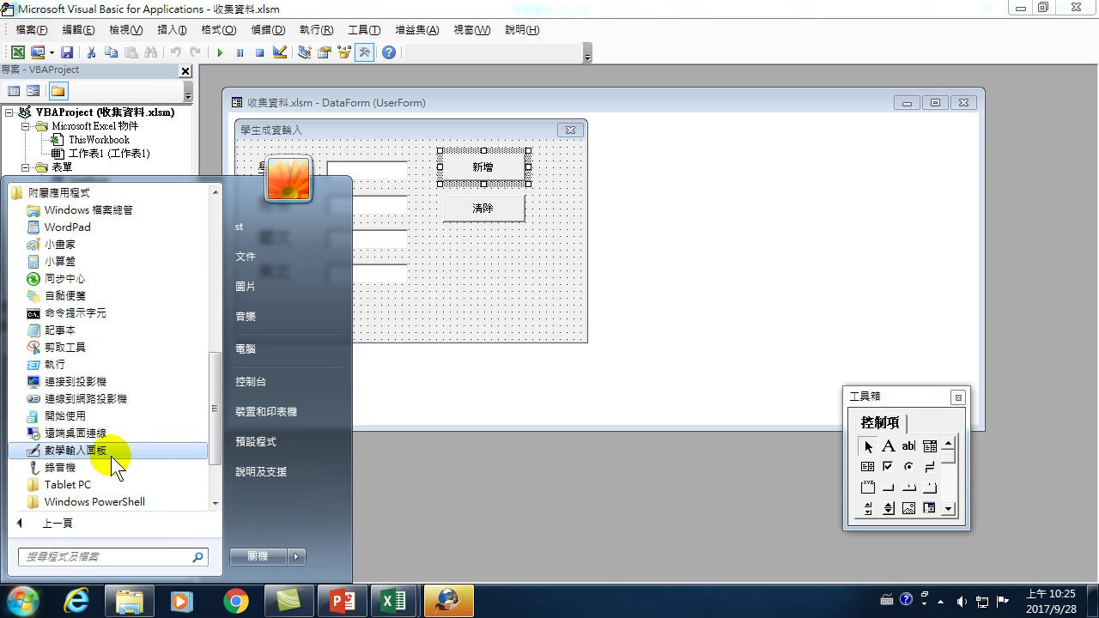
{"action": "left_click", "coordinate": [38, 329]}
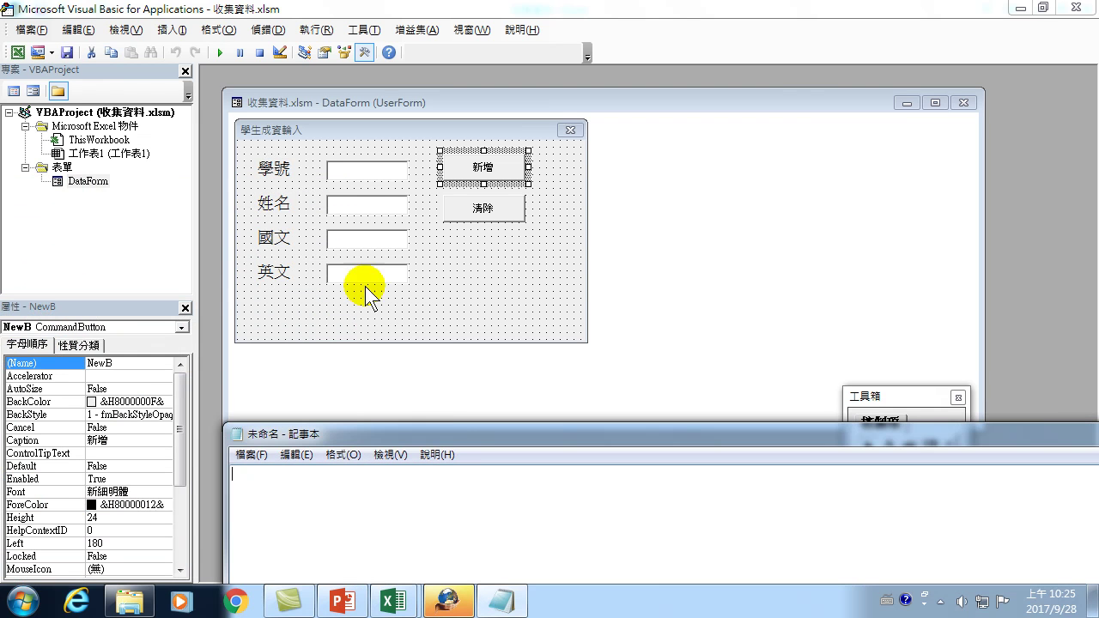
Step: Move and resize the Notepad window so the DataForm UserForm stays visible beside it
{"action": "left_click_drag", "start_coordinate": [475, 439], "coordinate": [331, 199]}
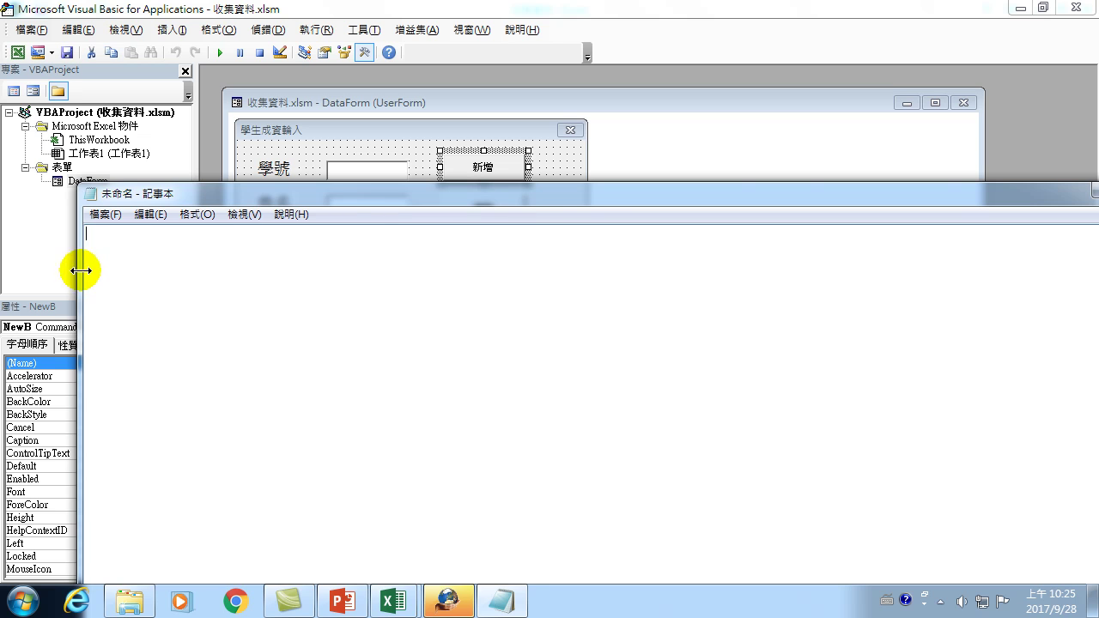
{"action": "left_click_drag", "start_coordinate": [80, 271], "coordinate": [525, 369]}
{"action": "mouse_move", "coordinate": [747, 195]}
{"action": "left_mouse_down"}
{"action": "mouse_move", "coordinate": [317, 208]}
{"action": "mouse_move", "coordinate": [375, 309]}
{"action": "mouse_move", "coordinate": [629, 301]}
{"action": "mouse_move", "coordinate": [696, 283]}
{"action": "left_mouse_up"}
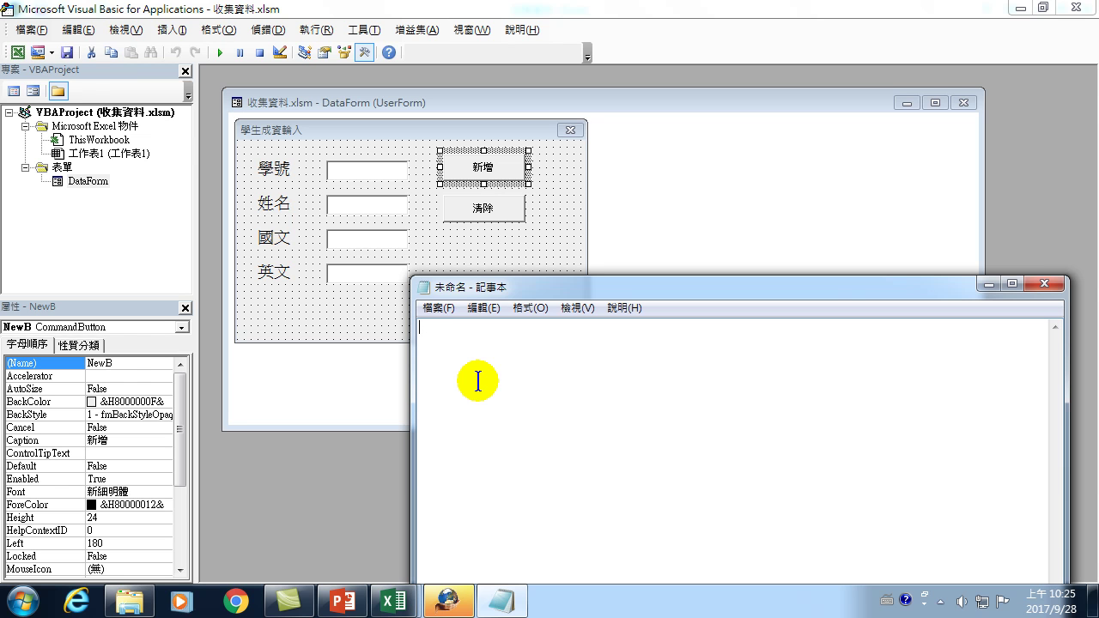
Step: Switch to Chinese input and type the heading 清除按鈕 in Notepad
{"action": "key", "text": "ctrl+space"}
{"action": "type", "text": "eqmb"}
{"action": "key", "text": "space"}
{"action": "type", "text": "1nlomd"}
{"action": "key", "text": "space"}
{"action": "type", "text": "1qjv"}
{"action": "key", "text": "space"}
{"action": "type", "text": "1cng"}
{"action": "key", "text": "space"}
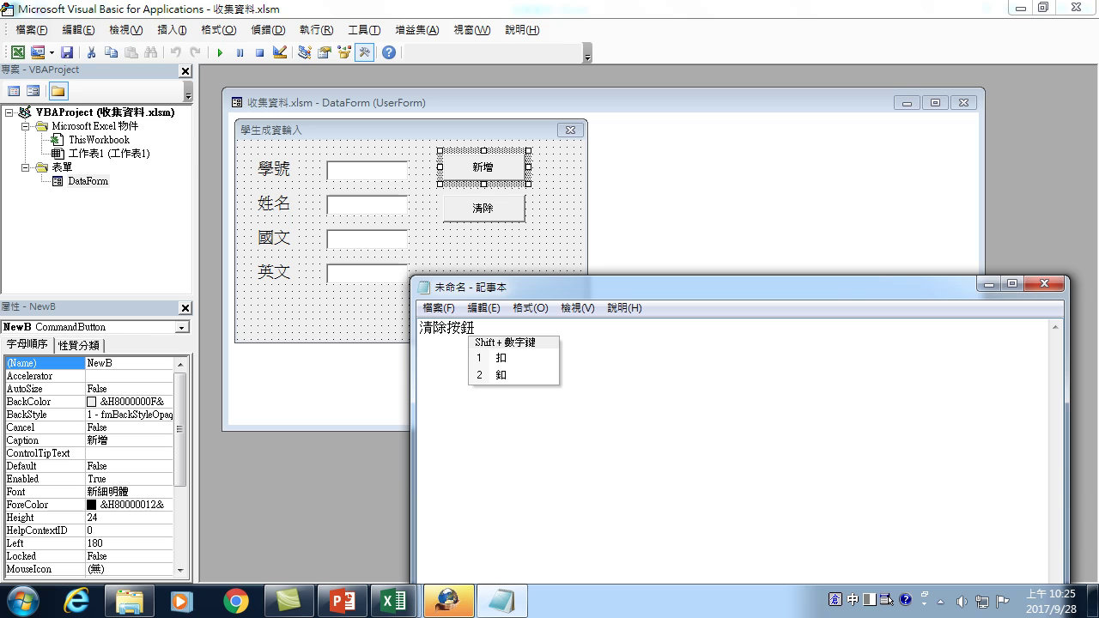
{"action": "left_click", "coordinate": [478, 381]}
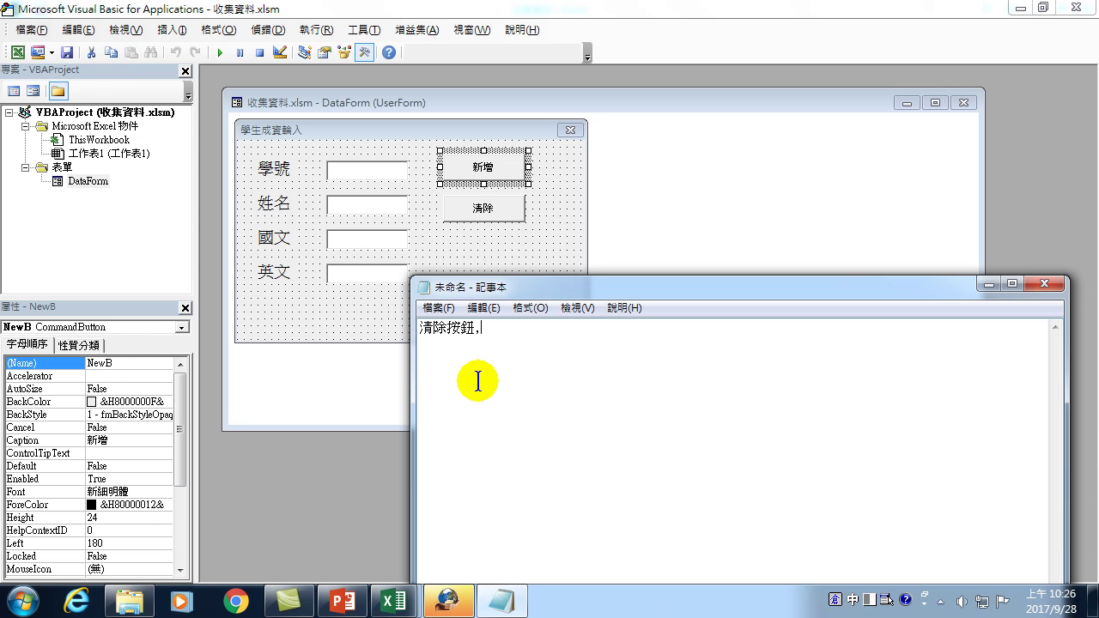
{"action": "type", "text": ","}
Step: Type the note 點一下清除按鈕，將學號textBox, correcting typos along the way
{"action": "type", "text": "點一下"}
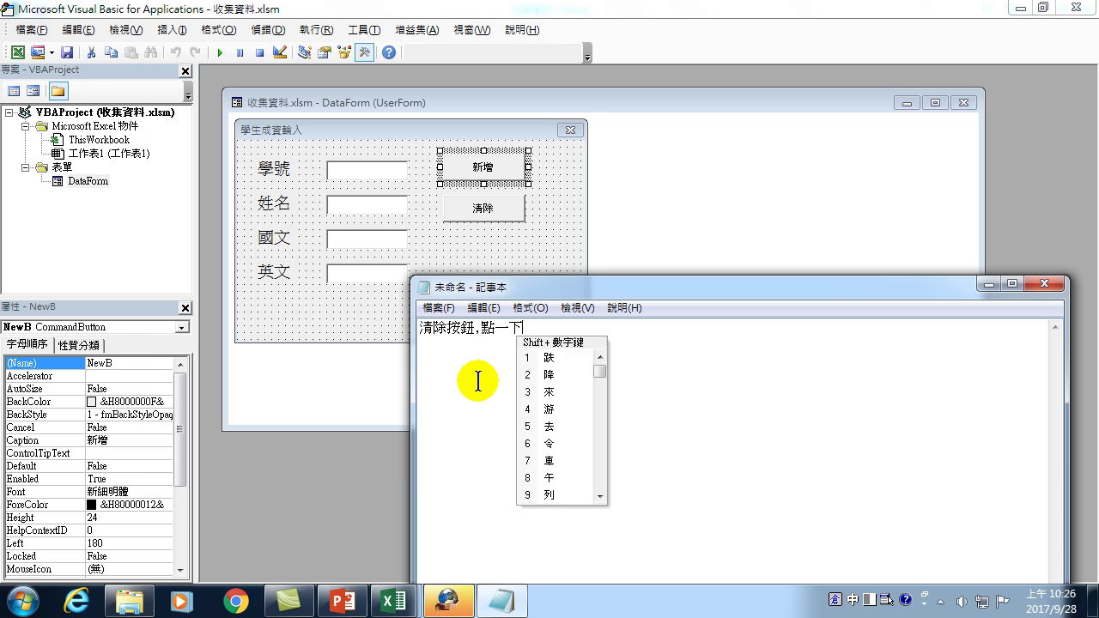
{"action": "type", "text": "清"}
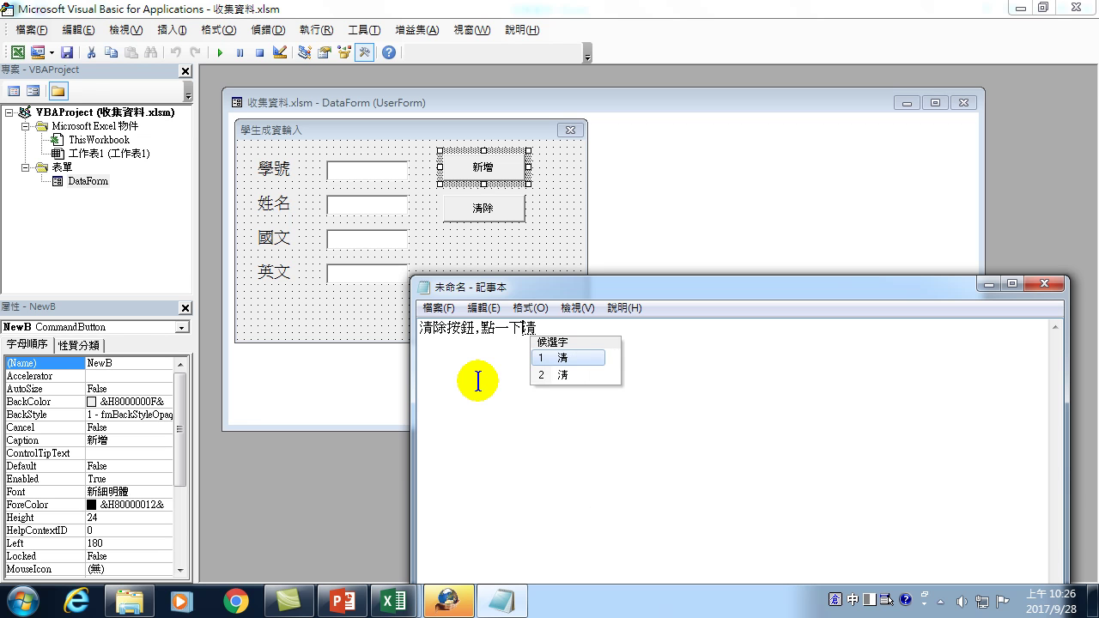
{"action": "type", "text": "除按鈕,"}
{"action": "key", "text": "BackSpace"}
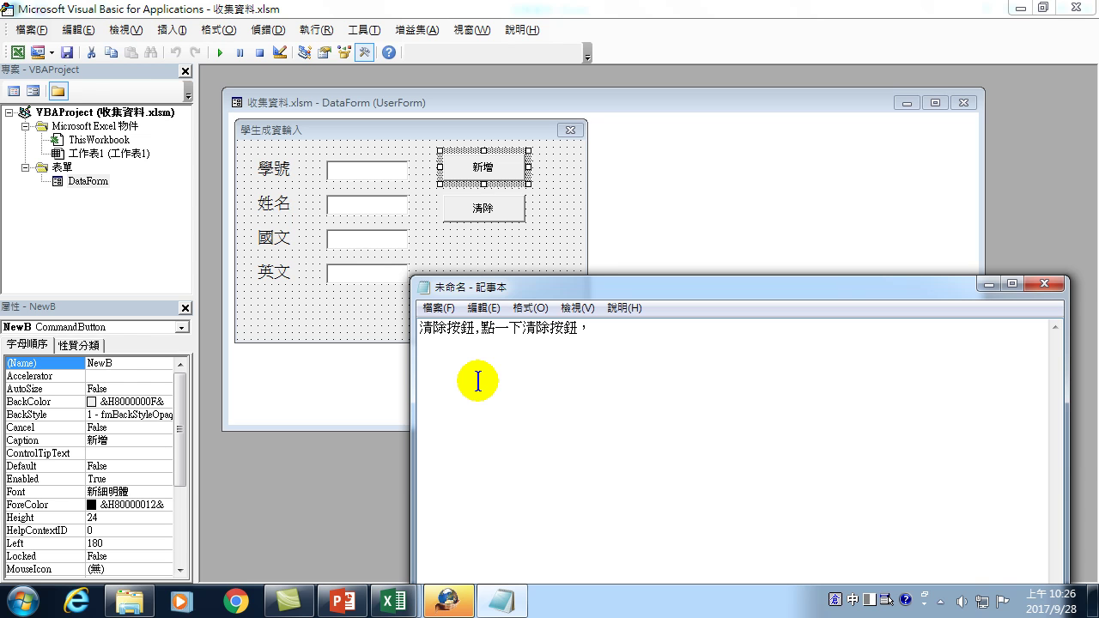
{"action": "type", "text": "將"}
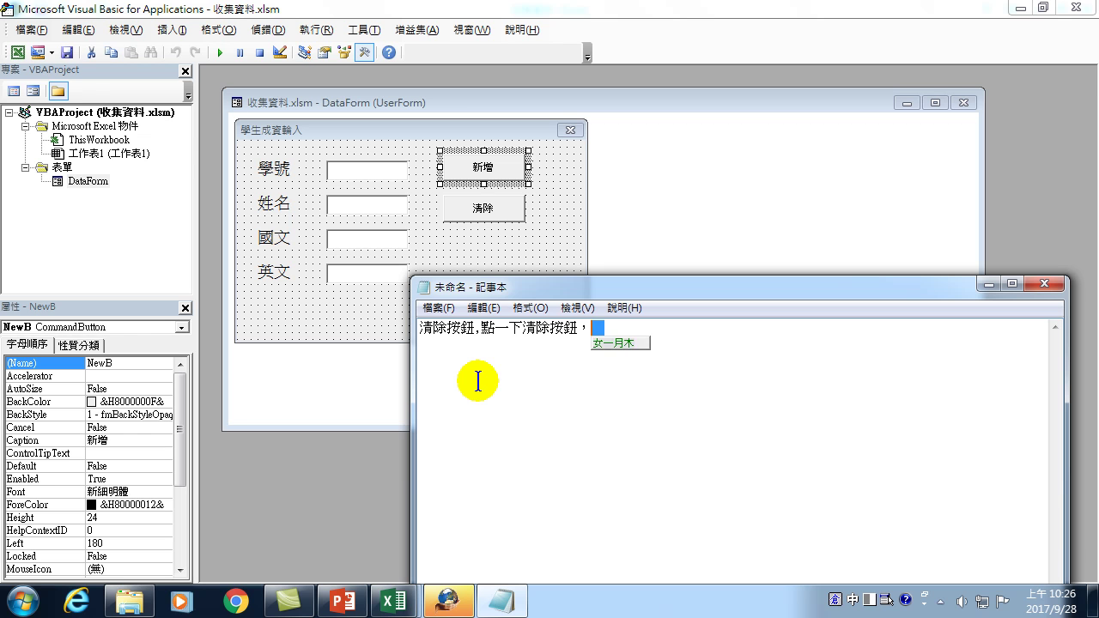
{"action": "key", "text": "BackSpace"}
{"action": "key", "text": "BackSpace"}
{"action": "type", "text": "將學"}
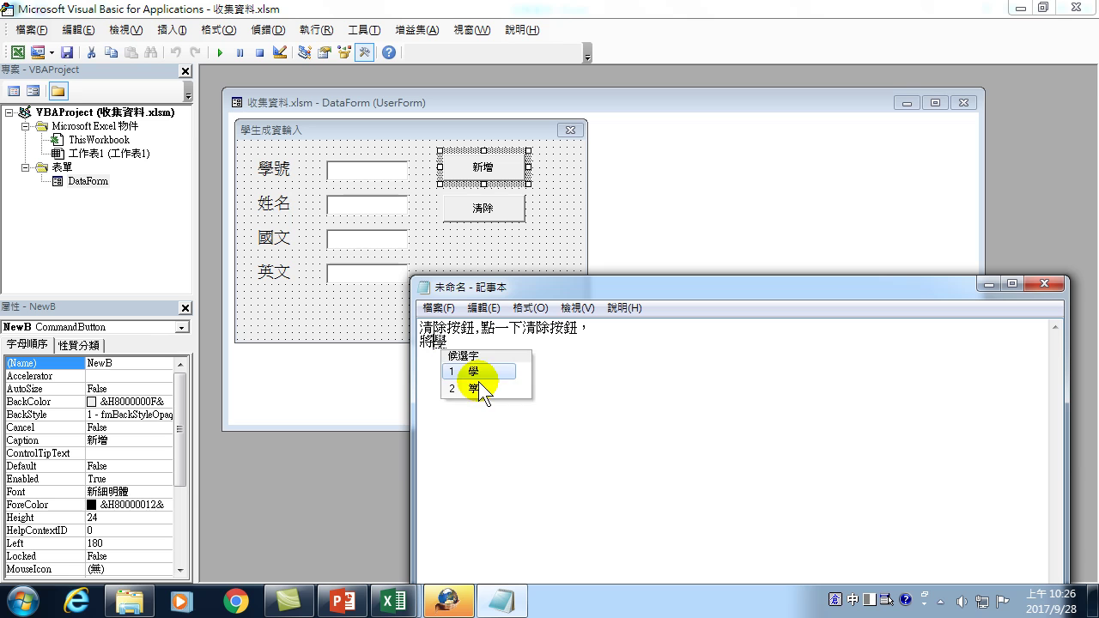
{"action": "type", "text": "號"}
{"action": "type", "text": "x"}
{"action": "type", "text": "xt"}
{"action": "type", "text": "box"}
{"action": "key", "text": "BackSpace"}
{"action": "key", "text": "BackSpace"}
{"action": "key", "text": "BackSpace"}
{"action": "type", "text": "Box"}
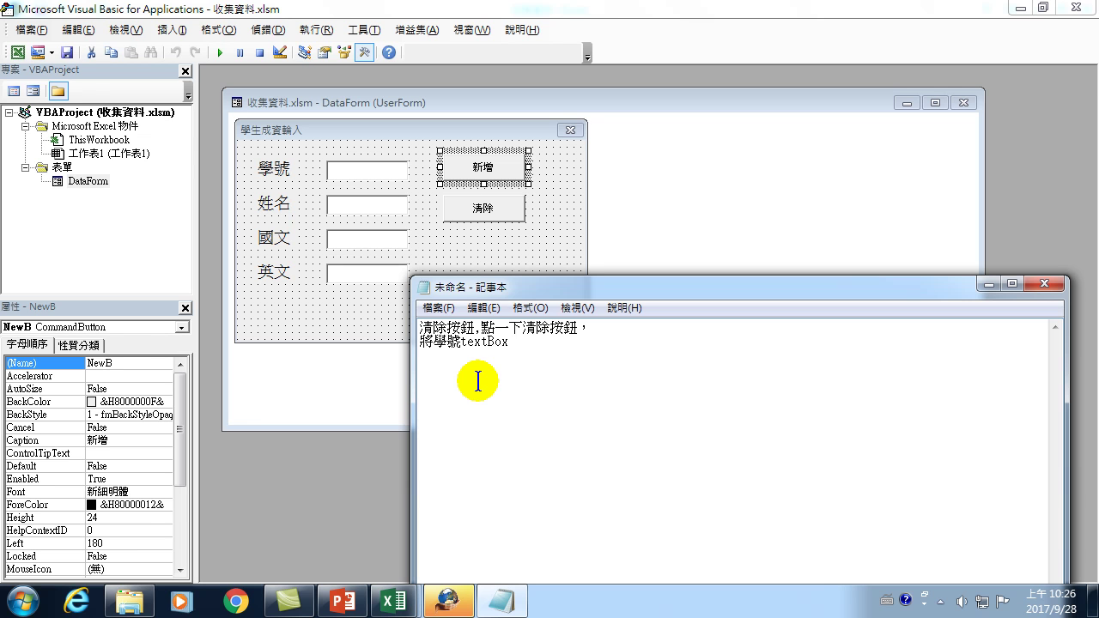
Step: Continue the note with 變成空白，將姓名textBox變成空白, toggling between Chinese and English input
{"action": "key", "text": "ctrl+space"}
{"action": "type", "text": "變成空白， "}
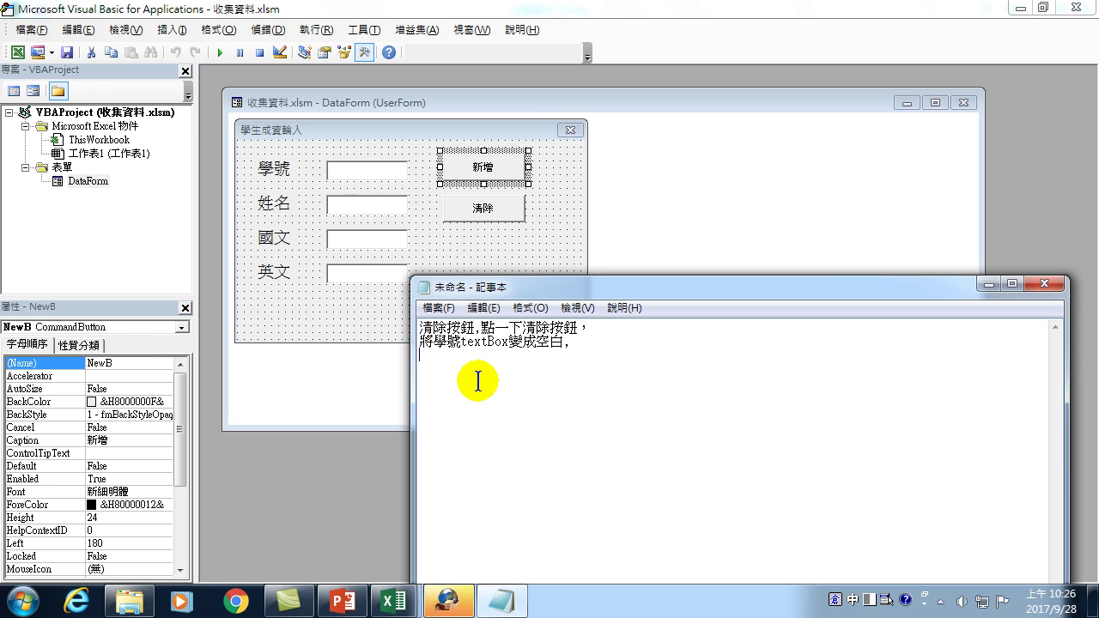
{"action": "type", "text": "將"}
{"action": "type", "text": "姓名"}
{"action": "key", "text": "ctrl+space"}
{"action": "type", "text": "textBo"}
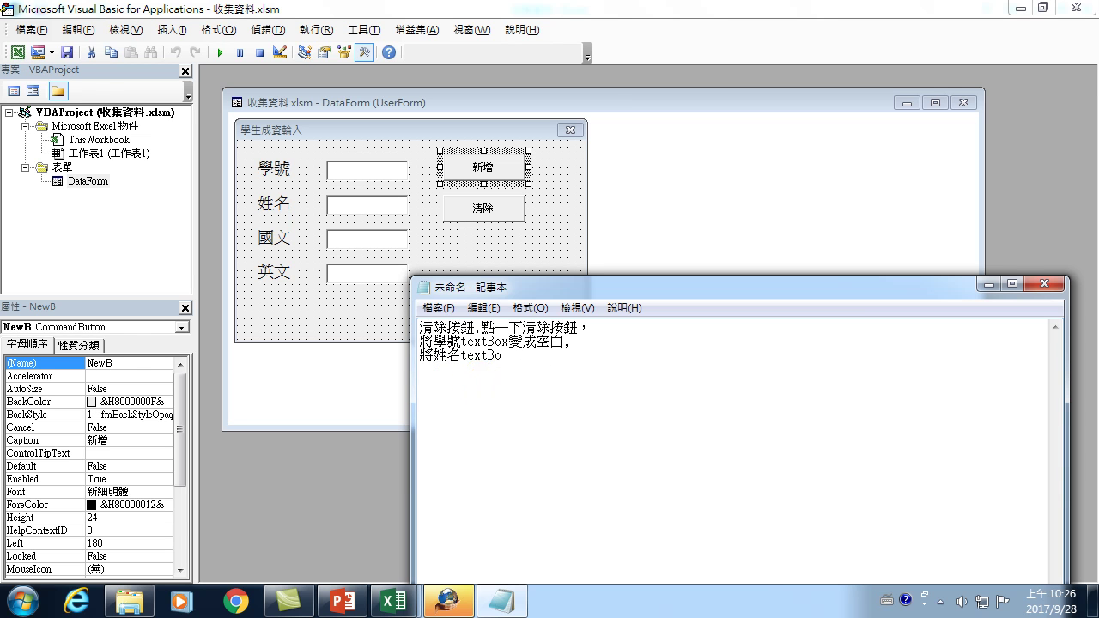
{"action": "type", "text": "x"}
{"action": "key", "text": "ctrl+space"}
{"action": "type", "text": "變成空白"}
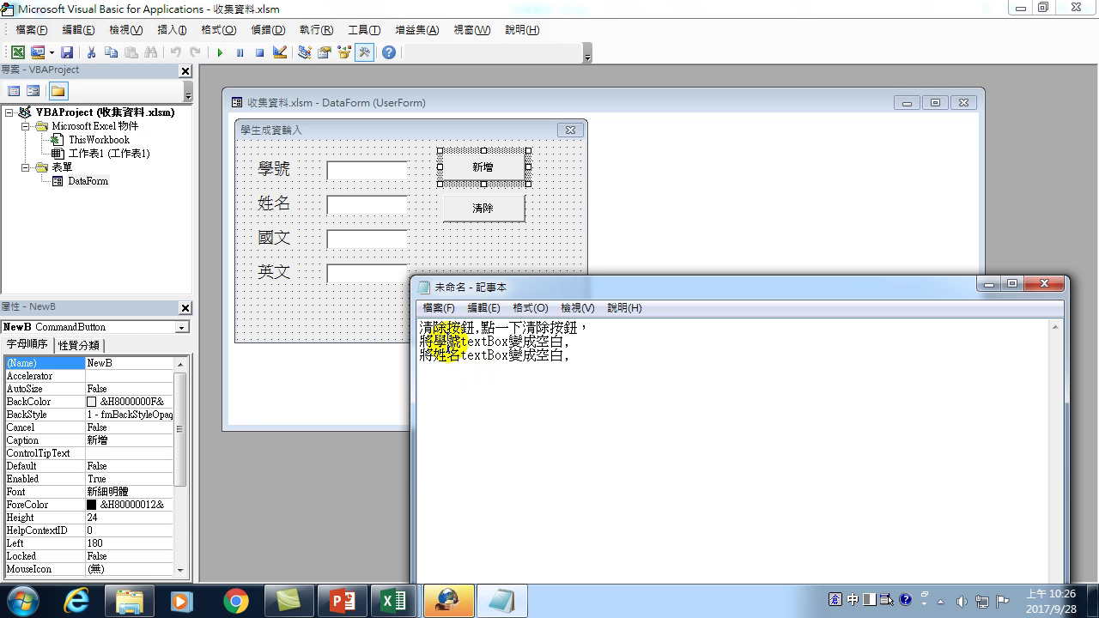
Step: Annotate the 學號 line with (SText.Text) after textBox and ("") after 變成空白
{"action": "left_click_drag", "start_coordinate": [433, 342], "coordinate": [478, 341]}
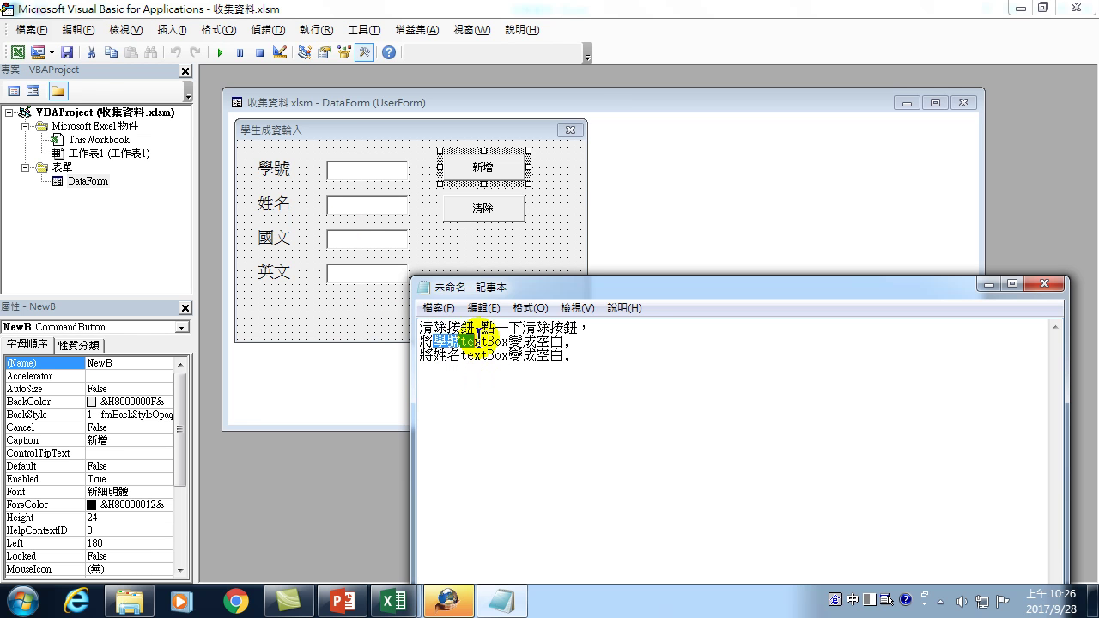
{"action": "left_click", "coordinate": [512, 341]}
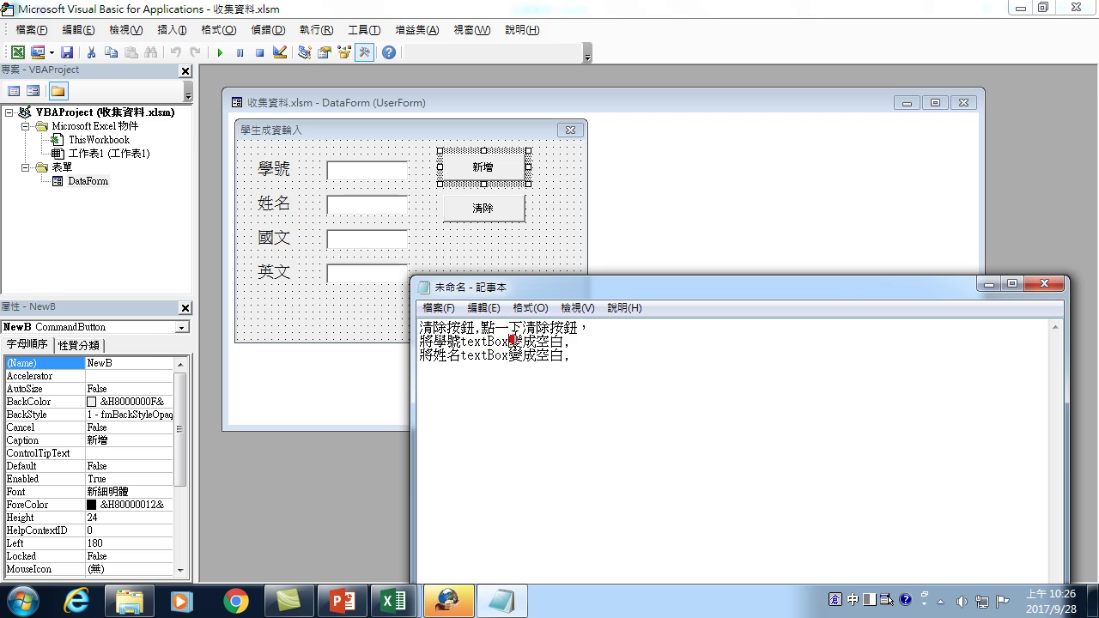
{"action": "type", "text": "()"}
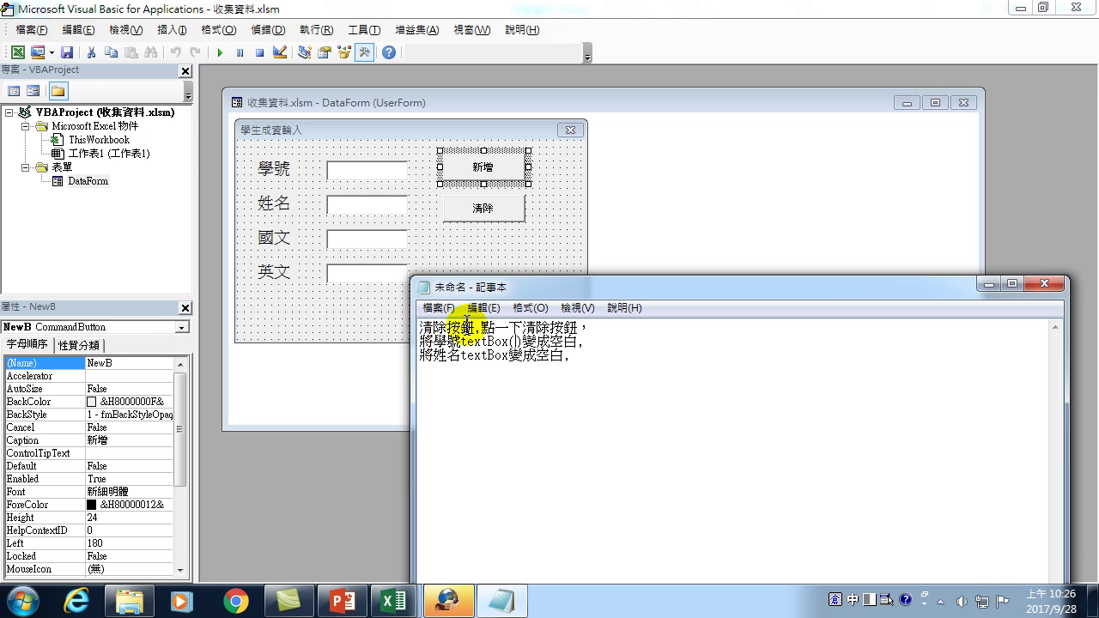
{"action": "key", "text": "Left"}
{"action": "type", "text": "S"}
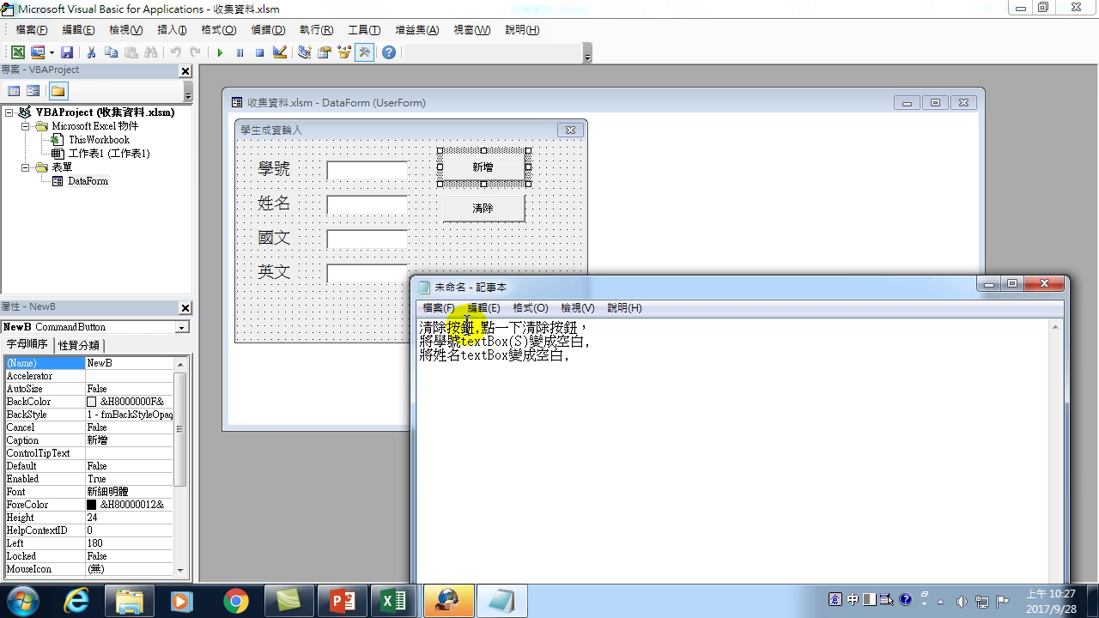
{"action": "type", "text": "TE"}
{"action": "key", "text": "BackSpace"}
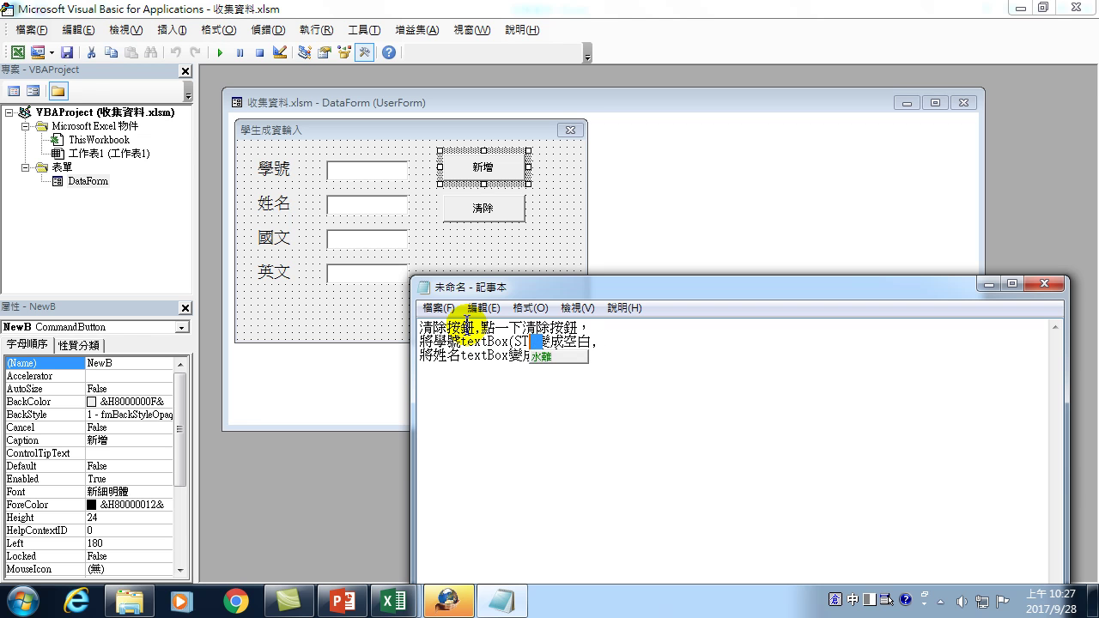
{"action": "key", "text": "ctrl+space"}
{"action": "type", "text": "extBox(SText"}
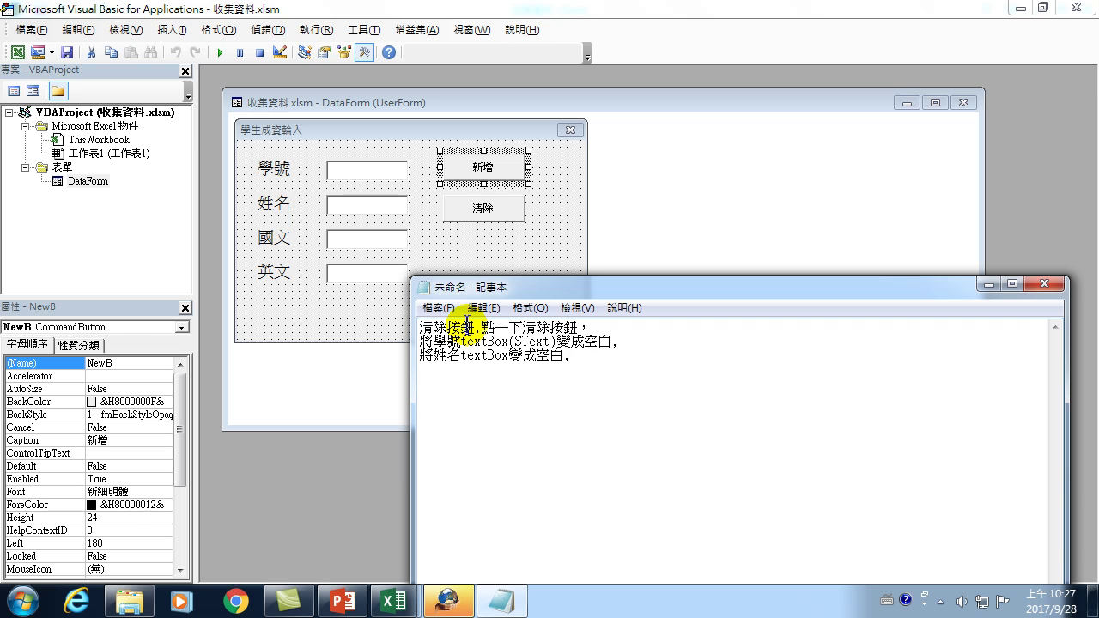
{"action": "type", "text": ".Text"}
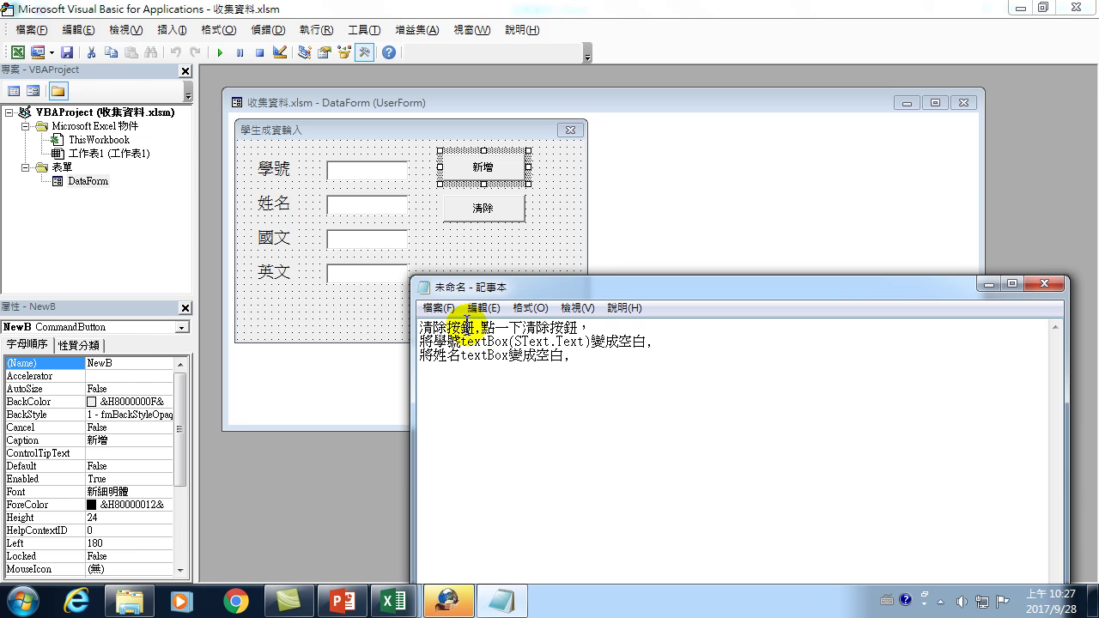
{"action": "left_click", "coordinate": [650, 341]}
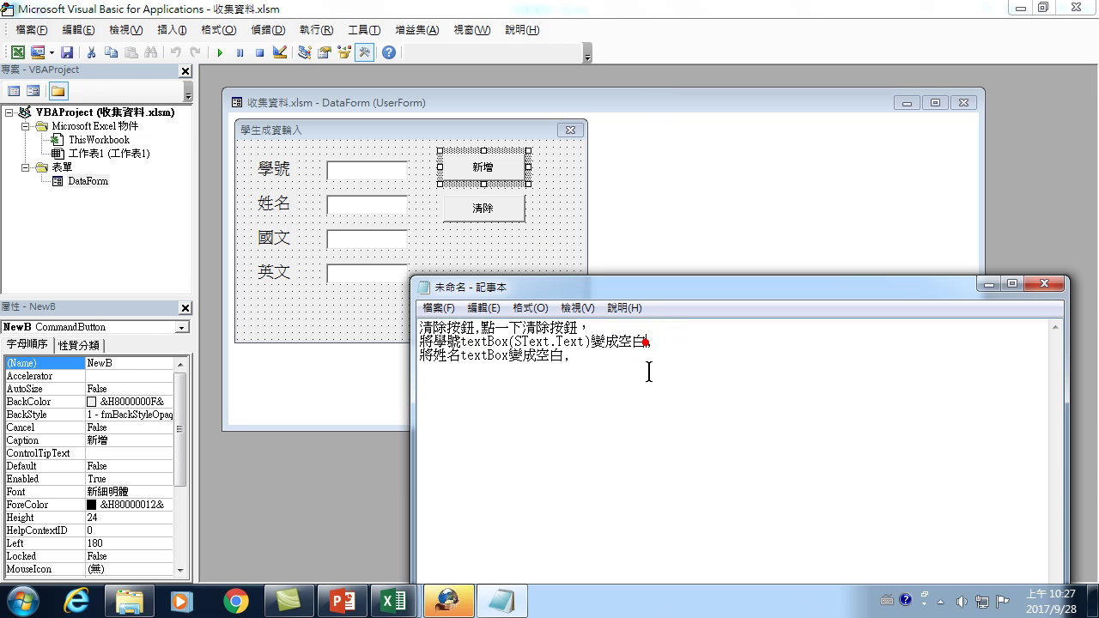
{"action": "type", "text": "()"}
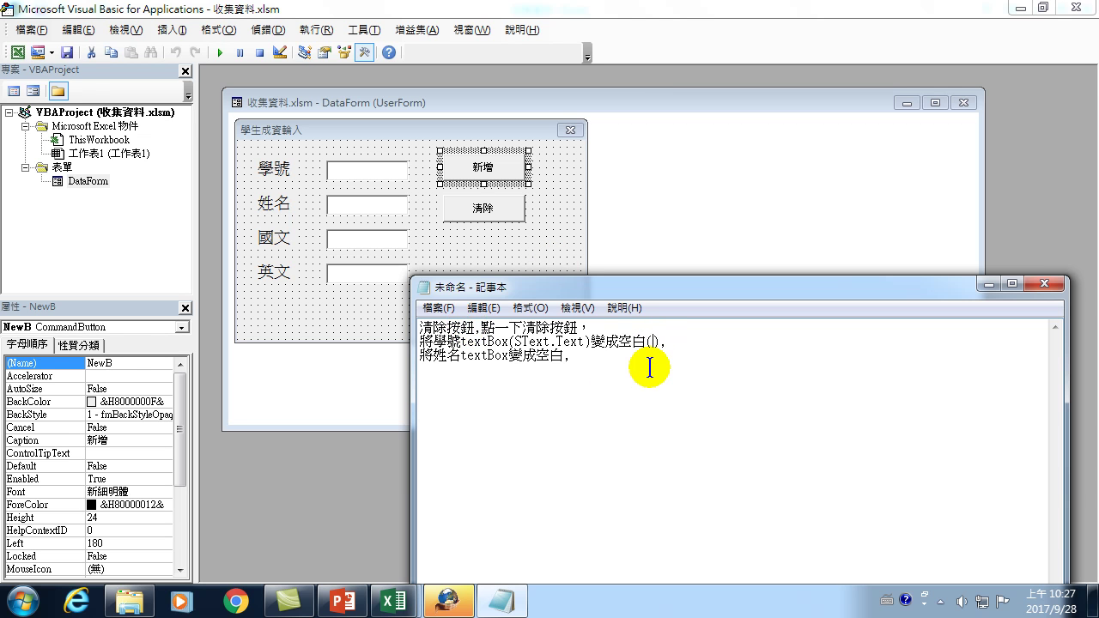
{"action": "type", "text": "\"\""}
Step: Add a dot placeholder line and append ==> SText.Text = "" to the 學號 line, selecting that code
{"action": "left_click", "coordinate": [584, 368]}
{"action": "key", "text": "Return"}
{"action": "type", "text": "."}
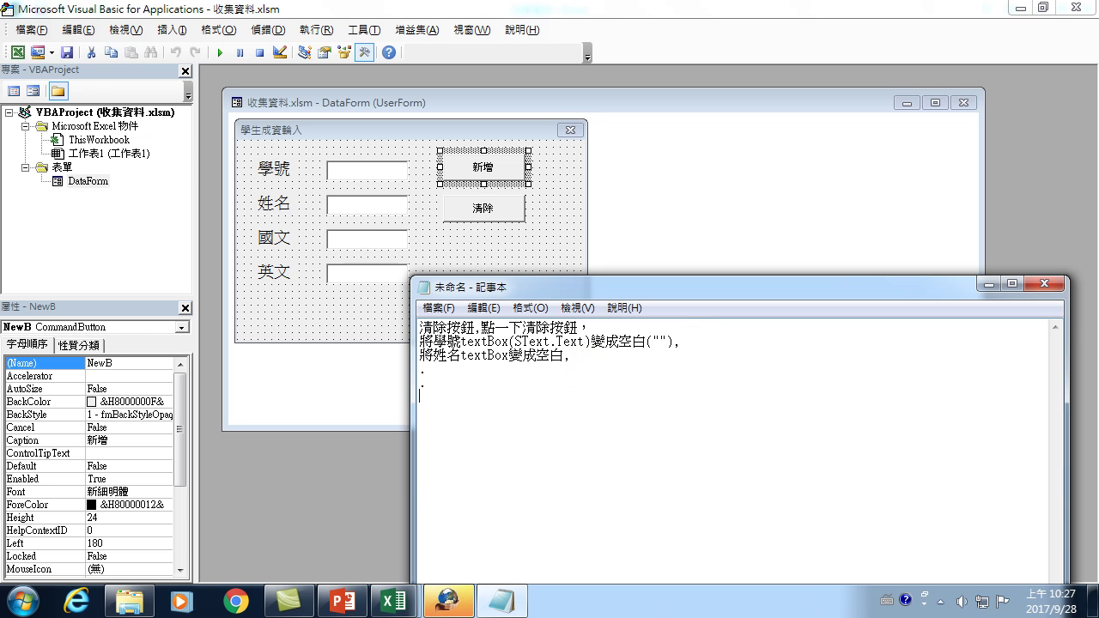
{"action": "left_click", "coordinate": [713, 346]}
{"action": "left_click", "coordinate": [713, 347]}
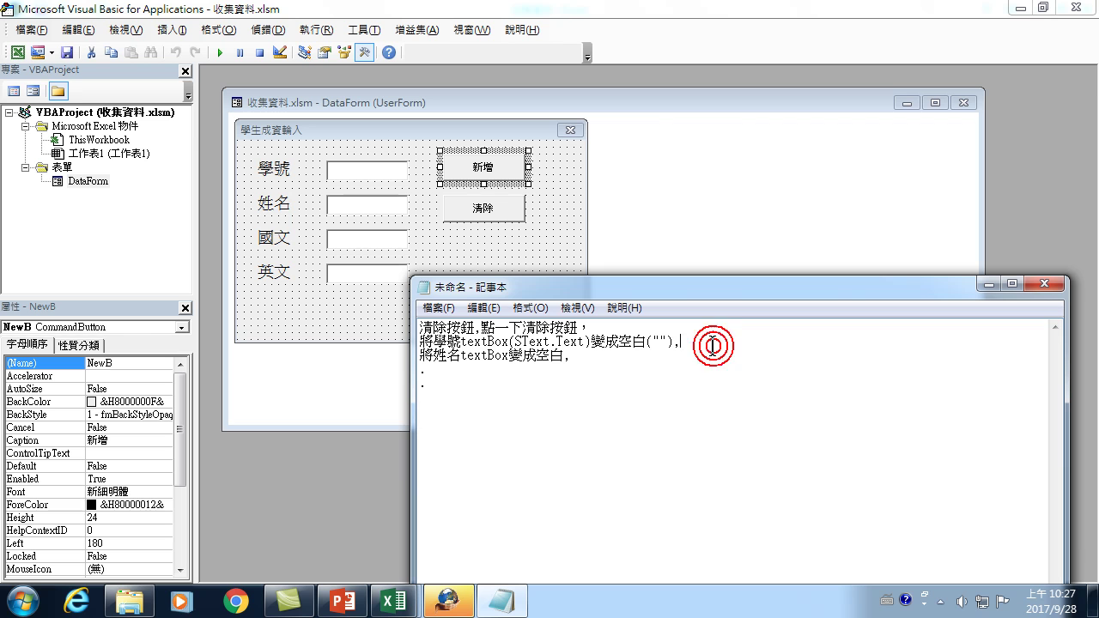
{"action": "type", "text": "  ="}
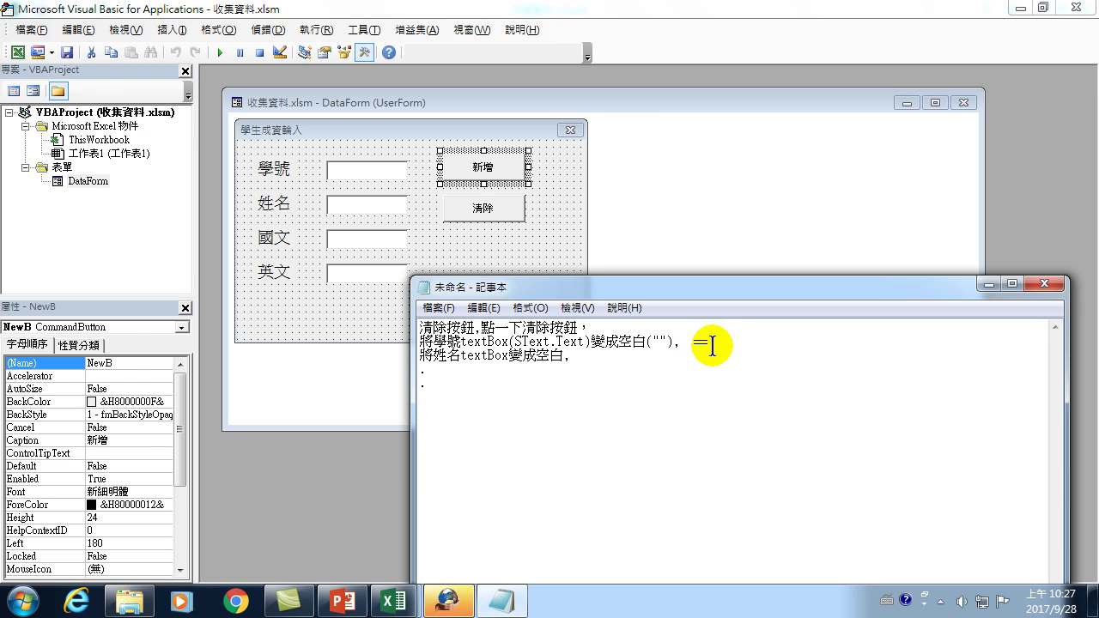
{"action": "type", "text": ">"}
{"action": "key", "text": "ctrl+space"}
{"action": "type", "text": "e"}
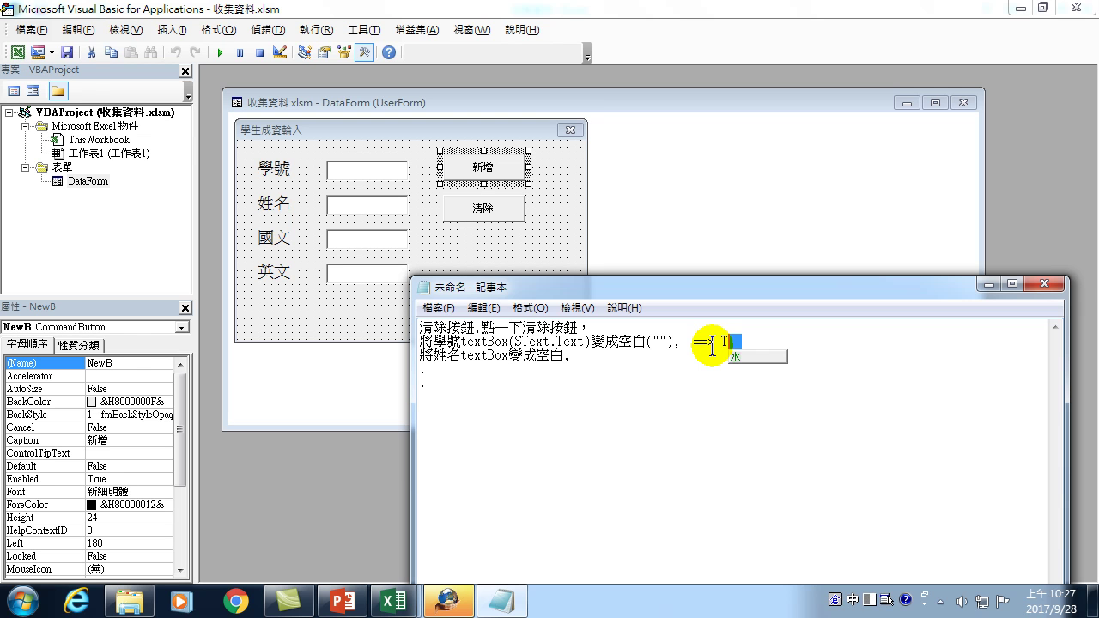
{"action": "key", "text": "ctrl+space"}
{"action": "type", "text": "S"}
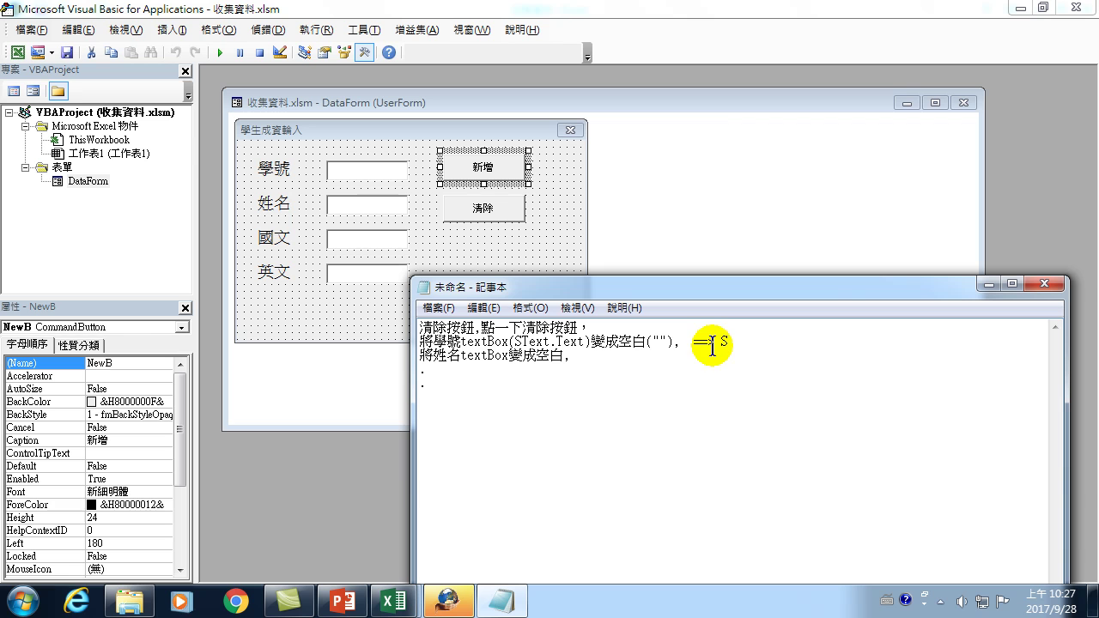
{"action": "type", "text": "Text."}
{"action": "type", "text": "Text = "}
{"action": "type", "text": "\"\""}
{"action": "left_click_drag", "start_coordinate": [722, 341], "coordinate": [824, 342]}
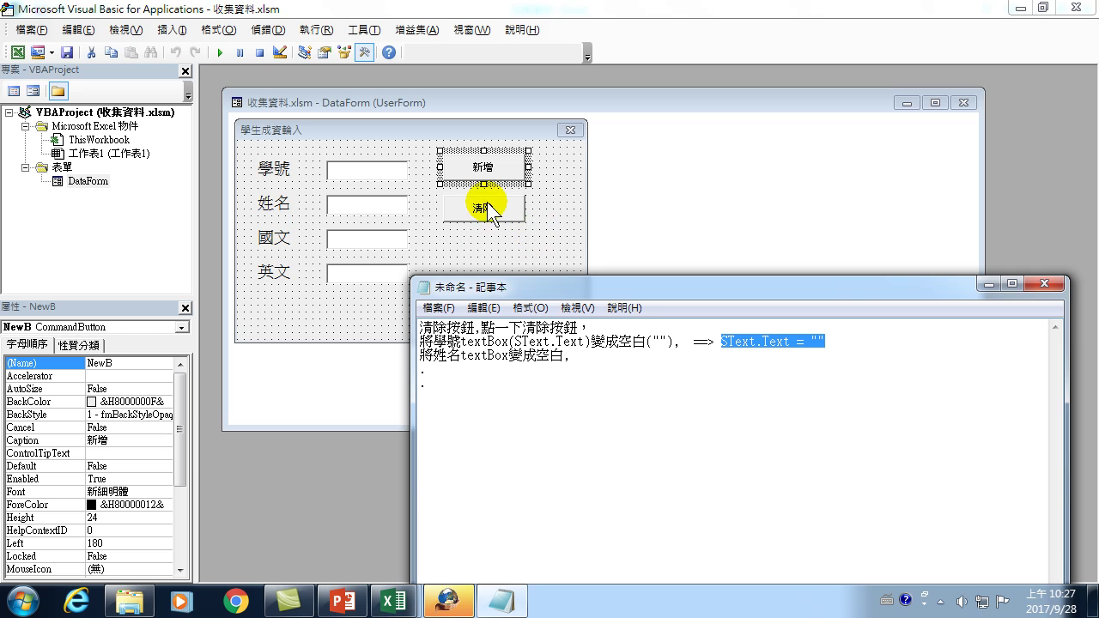
{"action": "left_click", "coordinate": [804, 215]}
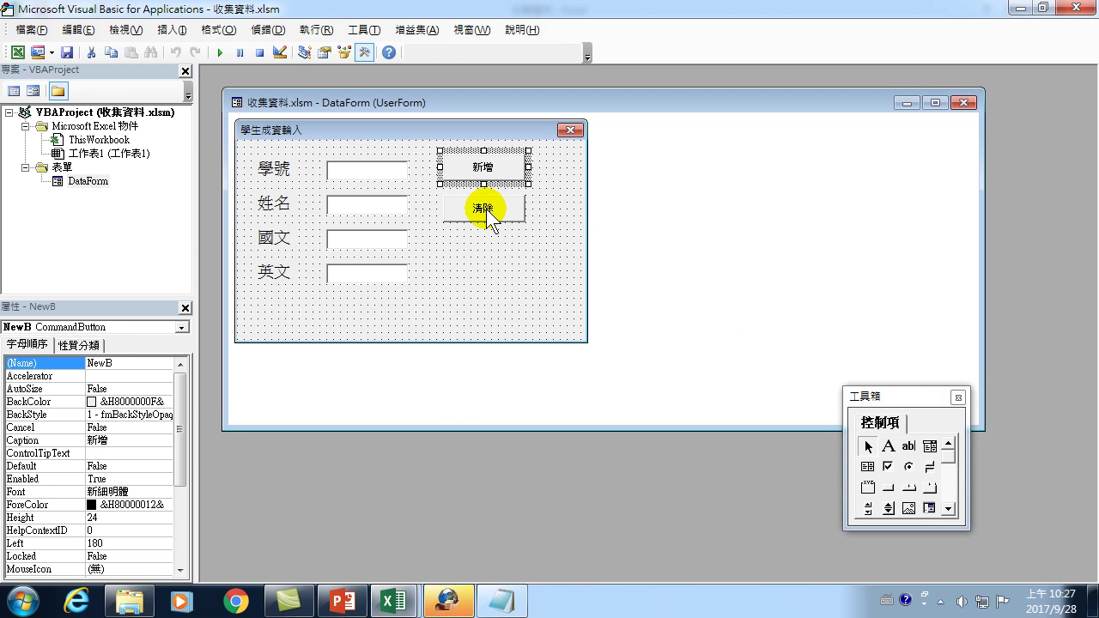
Step: Open the 清除 button's ClearB_Click sub and enter SText.Text = ""
{"action": "double_click", "coordinate": [487, 209]}
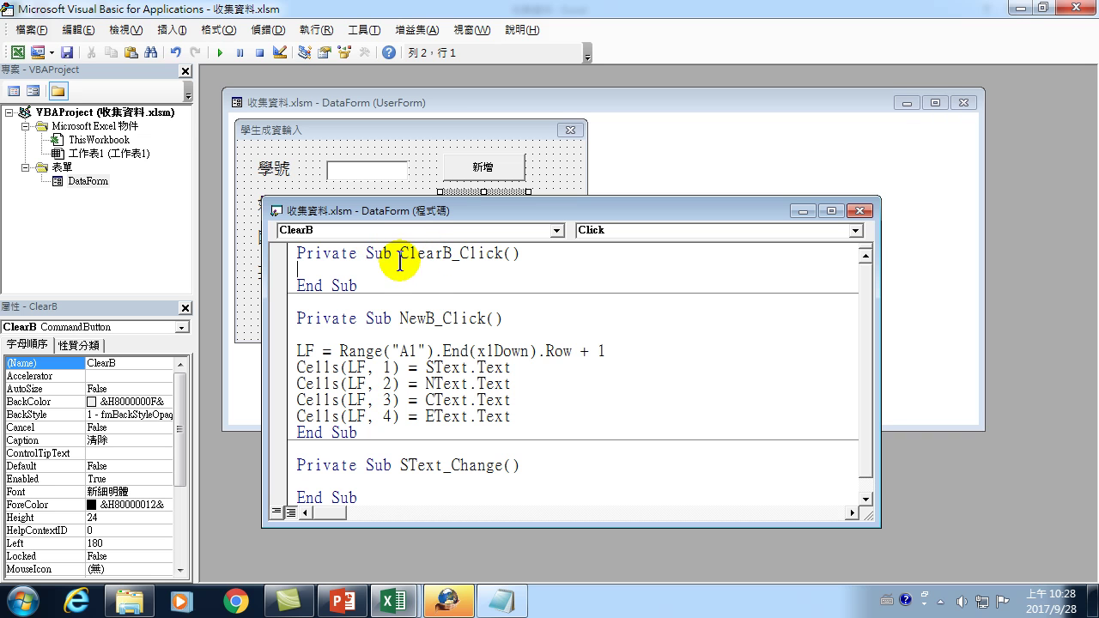
{"action": "key", "text": "Return"}
{"action": "key", "text": "Return"}
{"action": "key", "text": "Return"}
{"action": "key", "text": "Up"}
{"action": "key", "text": "Up"}
{"action": "key", "text": "Up"}
{"action": "type", "text": "SText.Text = \"\""}
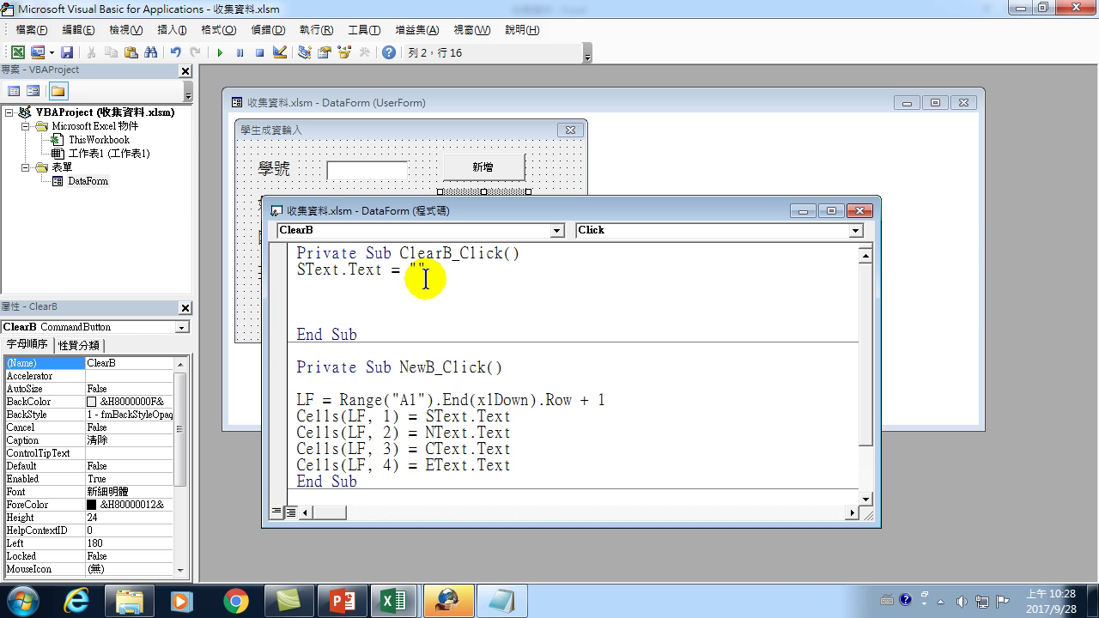
{"action": "left_click_drag", "start_coordinate": [296, 209], "coordinate": [390, 189]}
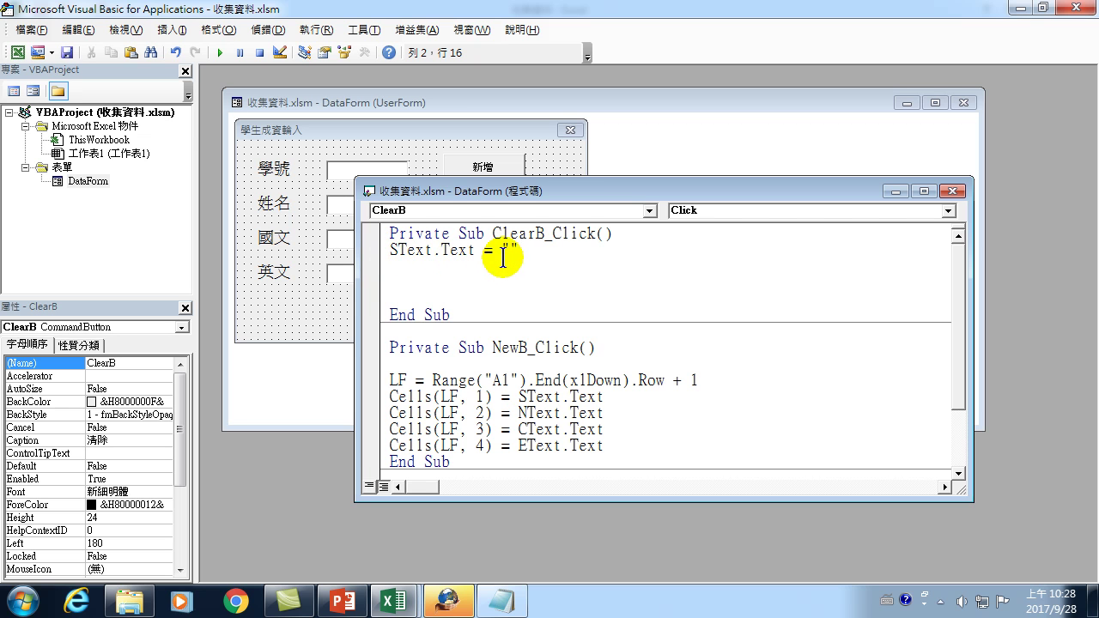
Step: Add a second line NText.Text = "" below the SText line
{"action": "key", "text": "Return"}
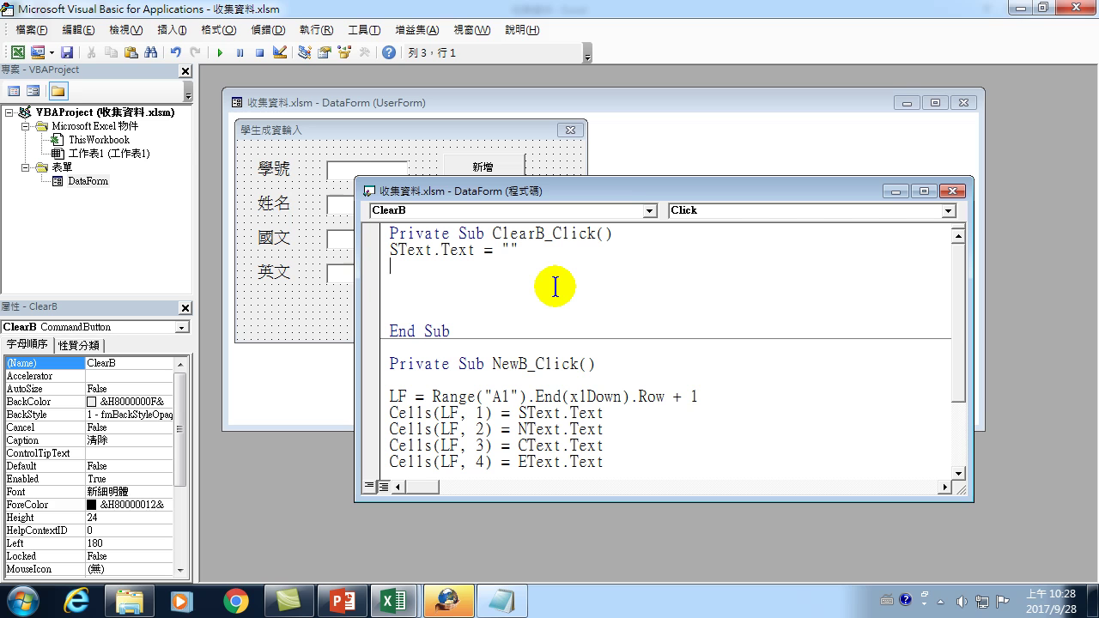
{"action": "type", "text": "SText.Text = \"\""}
{"action": "key", "text": "Home"}
{"action": "key", "text": "Delete"}
{"action": "type", "text": "N"}
{"action": "key", "text": "End"}
Step: Paste and edit copies to add CText.Text = "" and EText.Text = ""
{"action": "key", "text": "Return"}
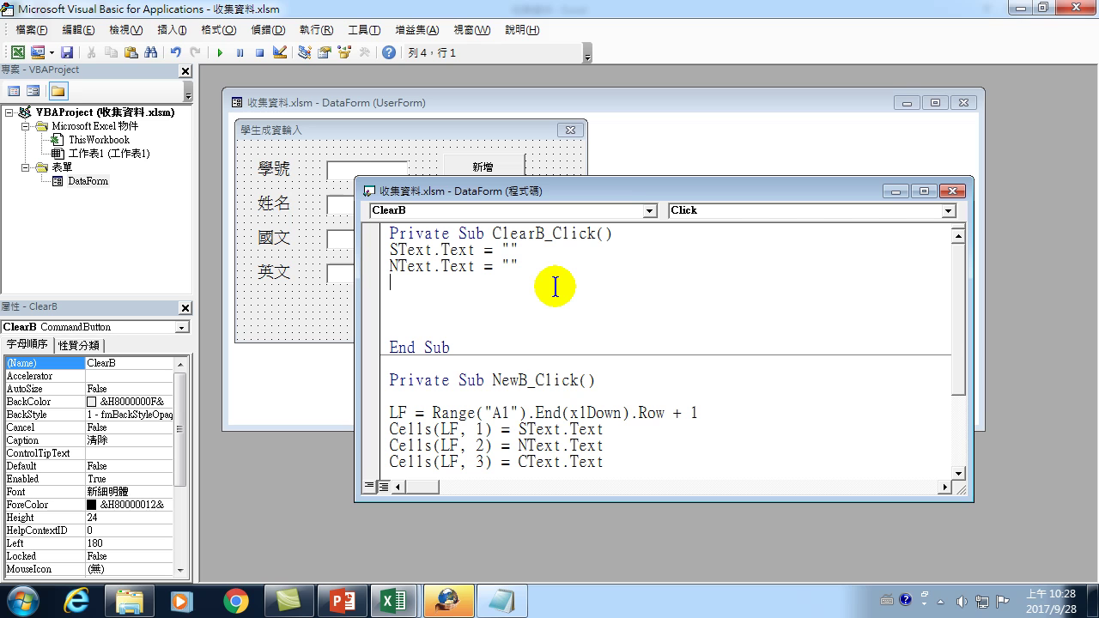
{"action": "type", "text": "SText.Text = \"\""}
{"action": "key", "text": "Home"}
{"action": "key", "text": "Delete"}
{"action": "type", "text": "C"}
{"action": "key", "text": "End"}
{"action": "key", "text": "Return"}
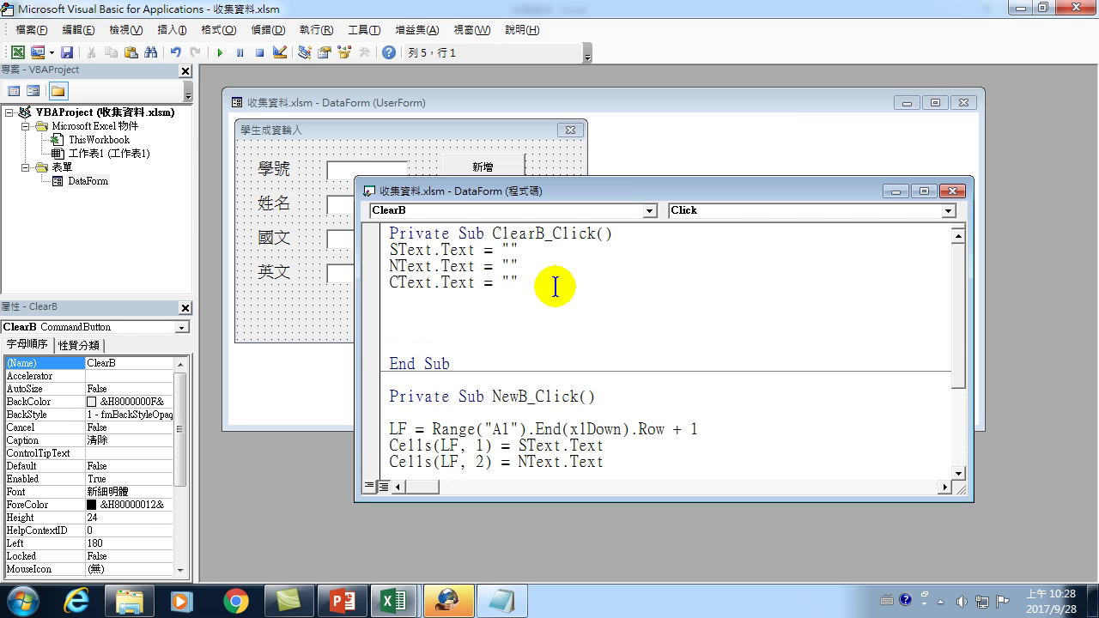
{"action": "type", "text": "SText.Text = \"\""}
{"action": "key", "text": "Home"}
{"action": "type", "text": "E"}
{"action": "key", "text": "Delete"}
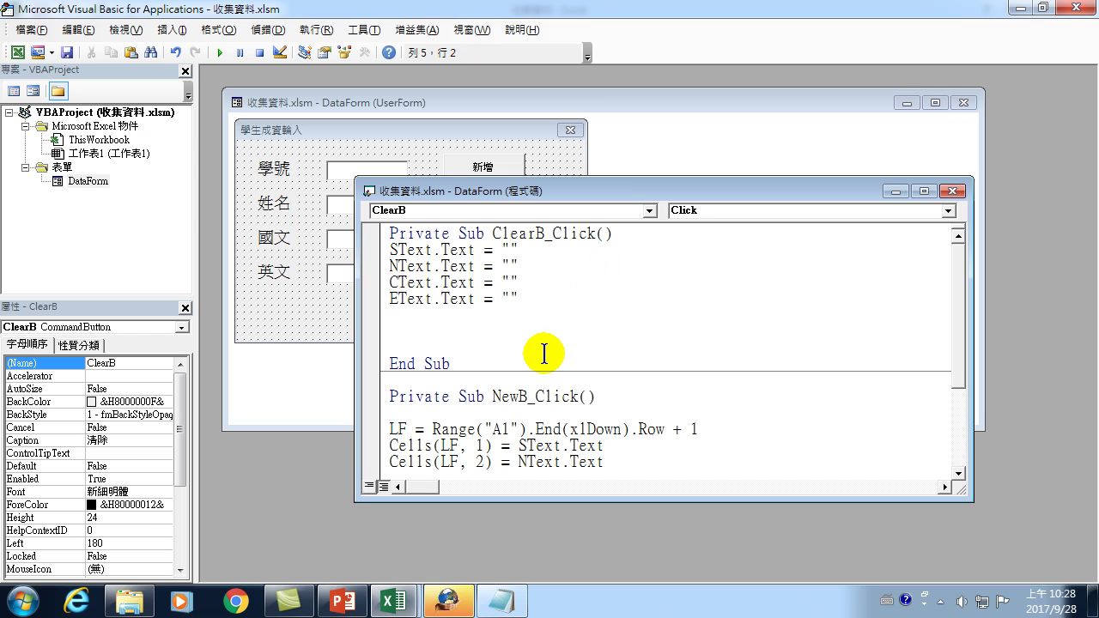
Step: Close and reopen the VBA editor, then run the 學生成資輸入 form
{"action": "left_click", "coordinate": [1078, 8]}
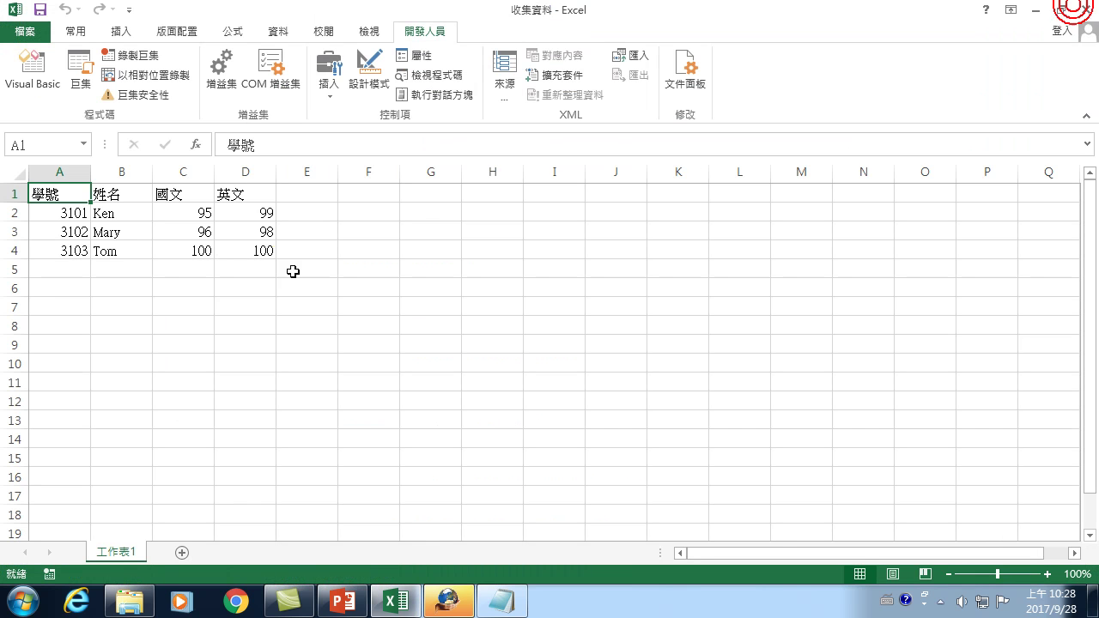
{"action": "left_click", "coordinate": [31, 71]}
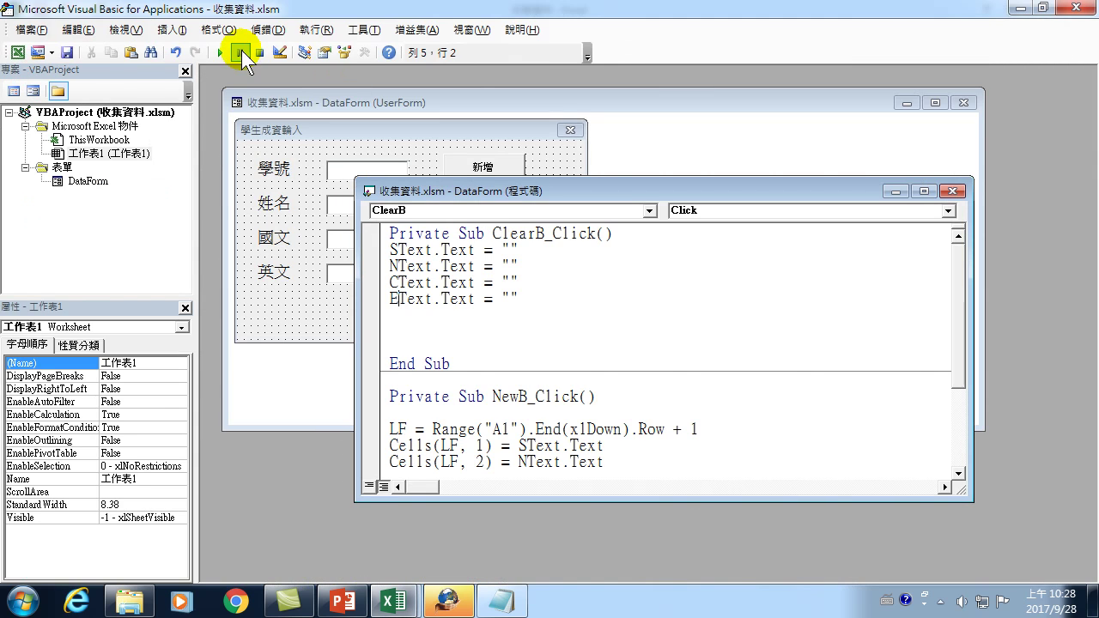
{"action": "left_click", "coordinate": [221, 55]}
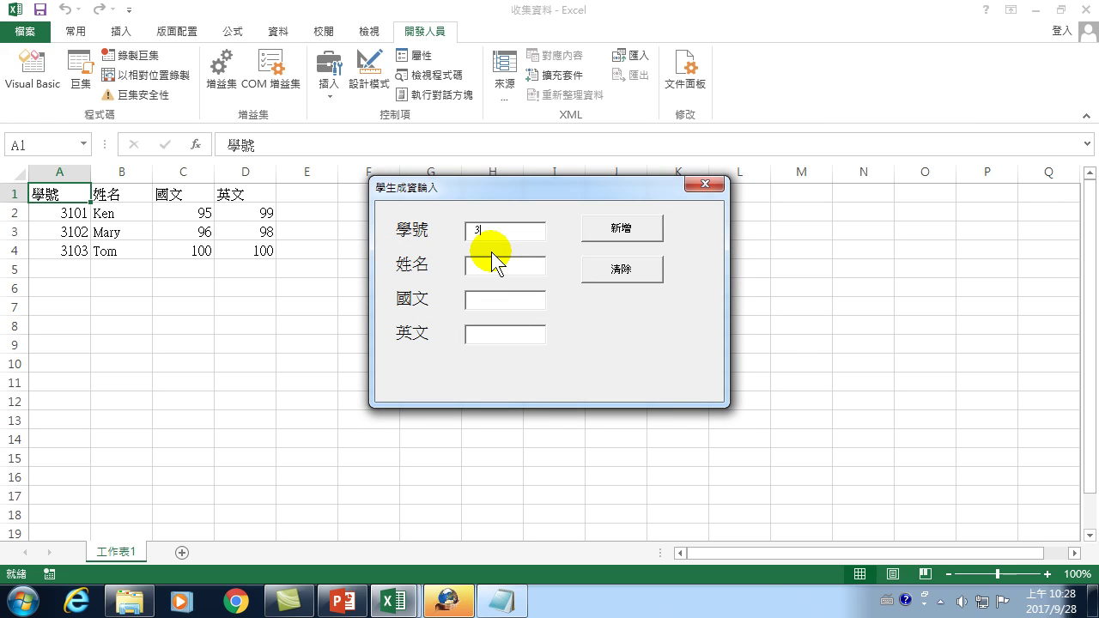
Step: Fill the form with a sample student ID, name, 國文 92 and 英文 93, then clear it
{"action": "type", "text": "3101"}
{"action": "key", "text": "Tab"}
{"action": "type", "text": "Ken"}
{"action": "key", "text": "Tab"}
{"action": "type", "text": "92"}
{"action": "key", "text": "Tab"}
{"action": "type", "text": "93"}
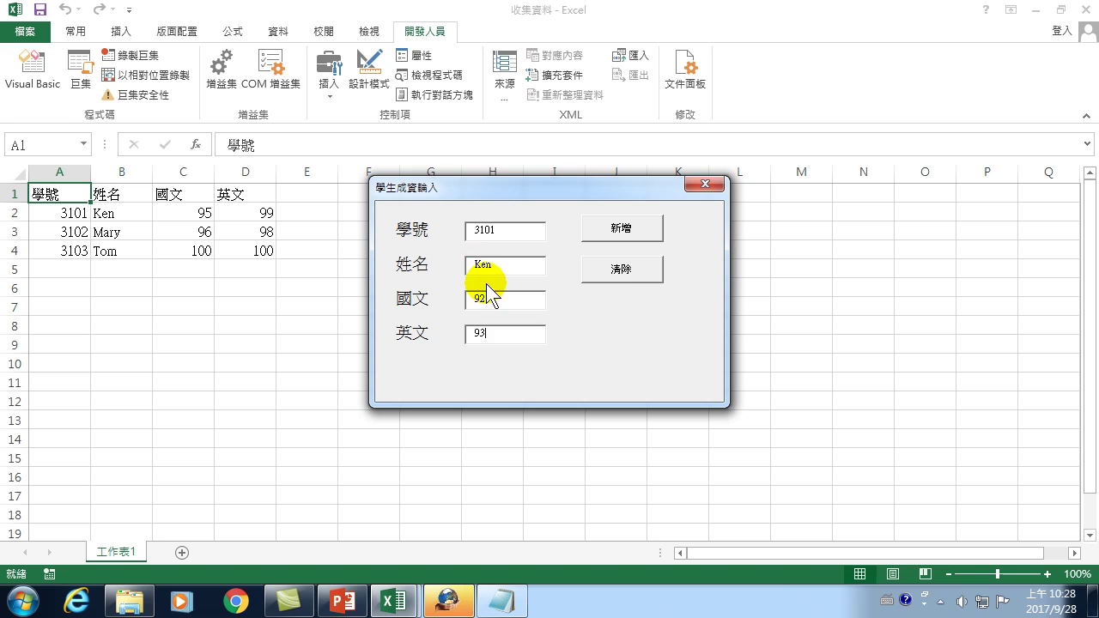
{"action": "left_click", "coordinate": [622, 271]}
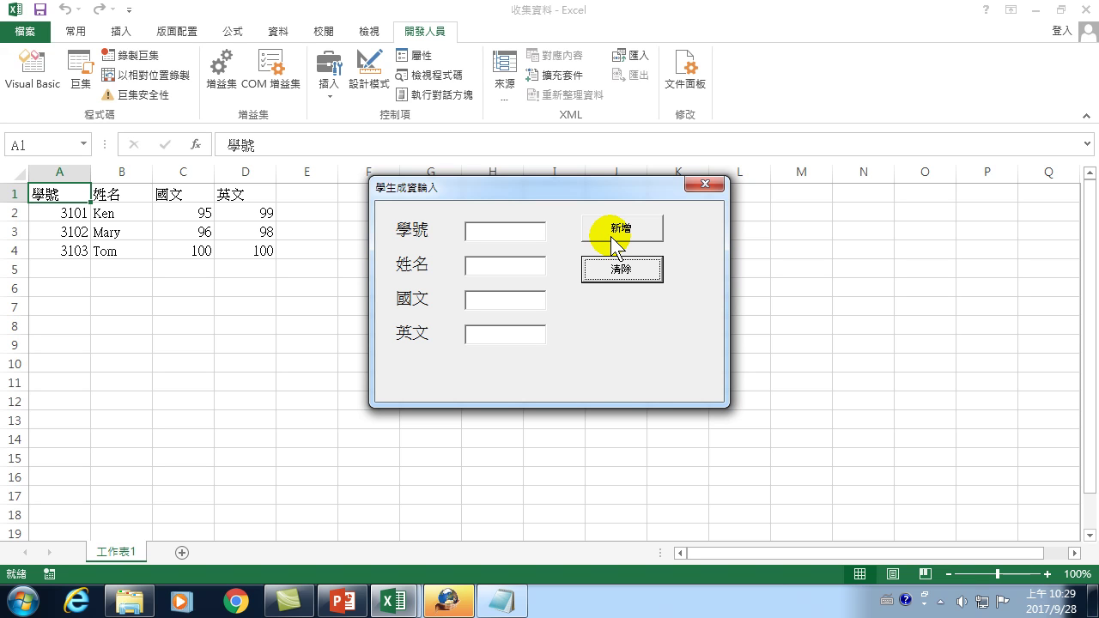
Step: Bring the Notepad notes in front of Excel and select the first two note lines
{"action": "left_click", "coordinate": [501, 601]}
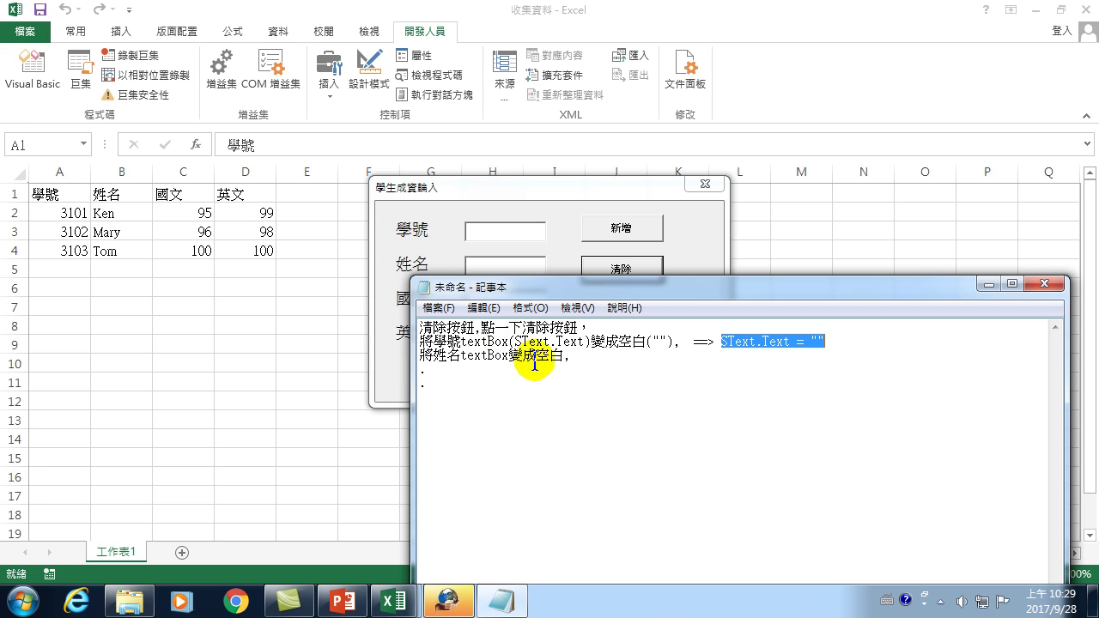
{"action": "left_click_drag", "start_coordinate": [421, 325], "coordinate": [672, 354]}
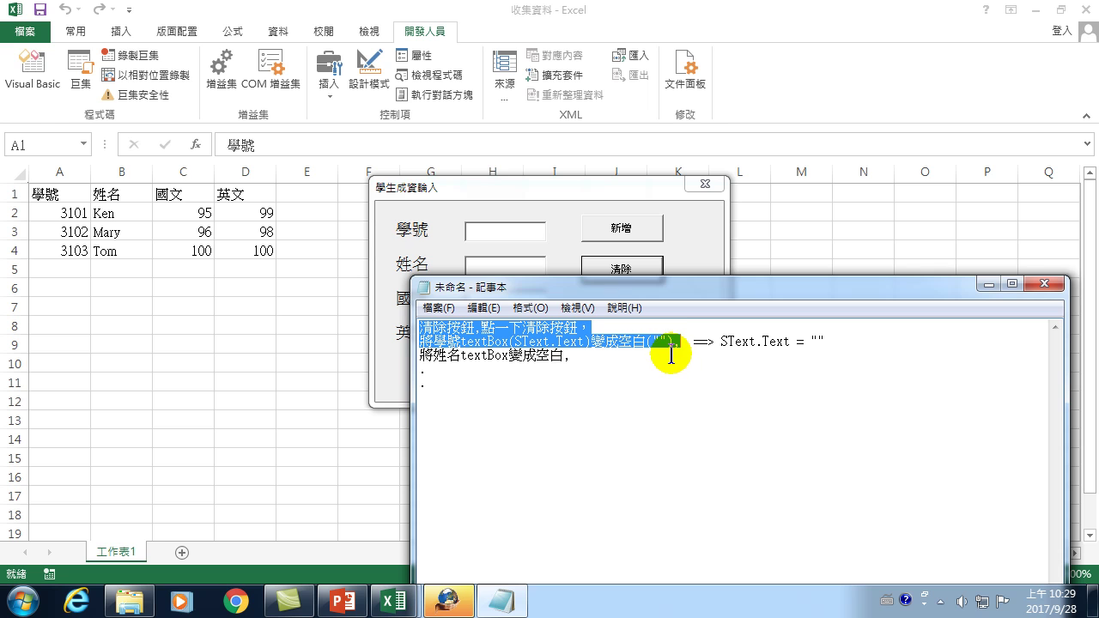